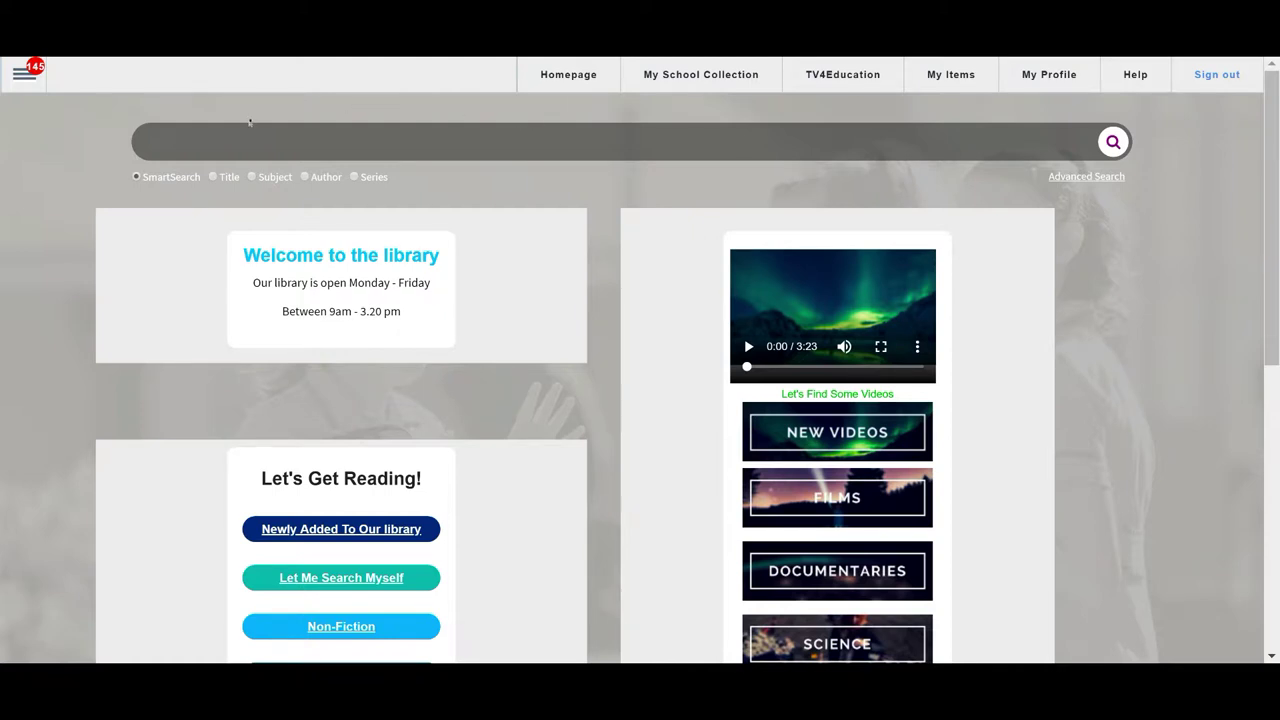
- Open the Circulation page, look up the patron by barcode and bring up the patron's detail record
{"action": "left_click", "coordinate": [30, 78]}
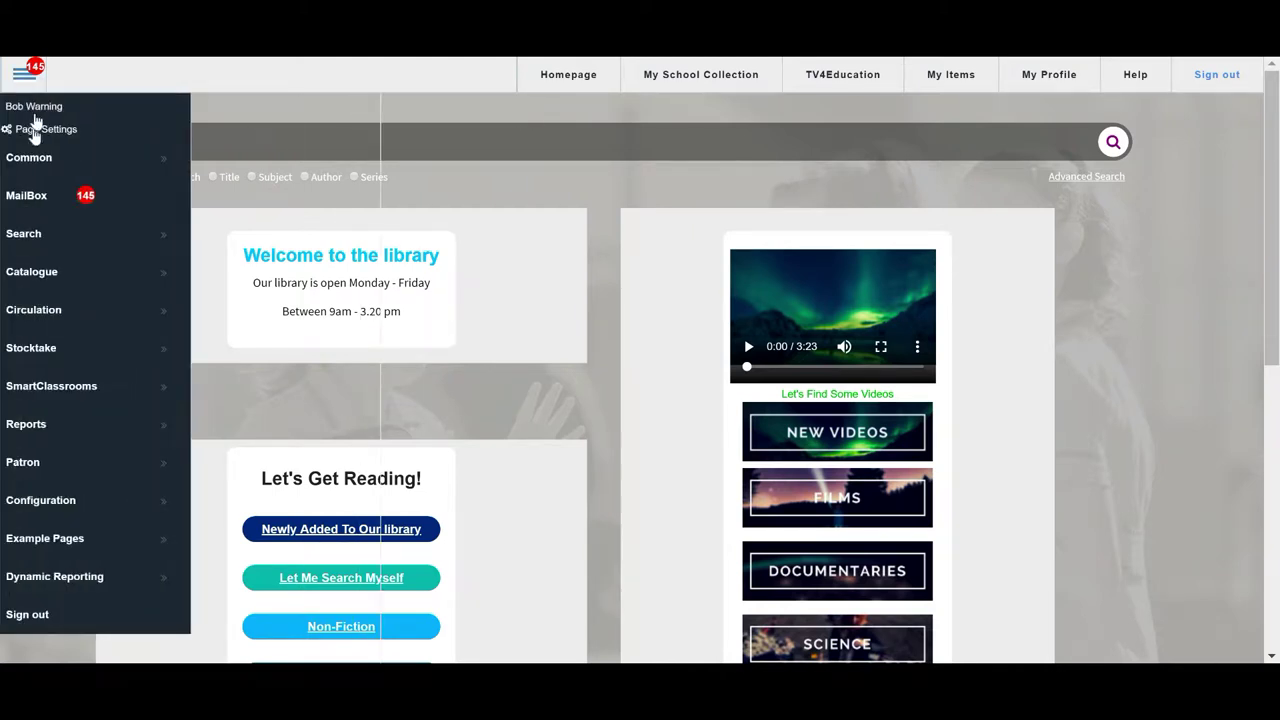
{"action": "mouse_move", "coordinate": [34, 312]}
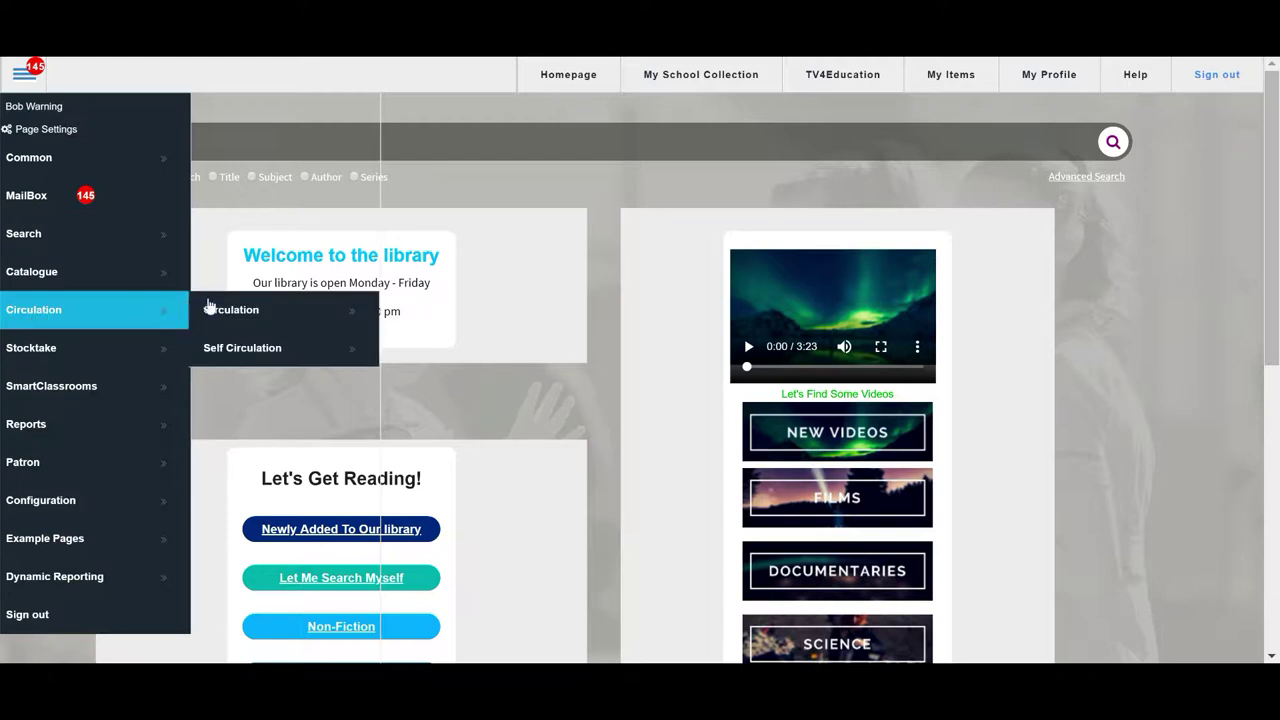
{"action": "left_click", "coordinate": [208, 308]}
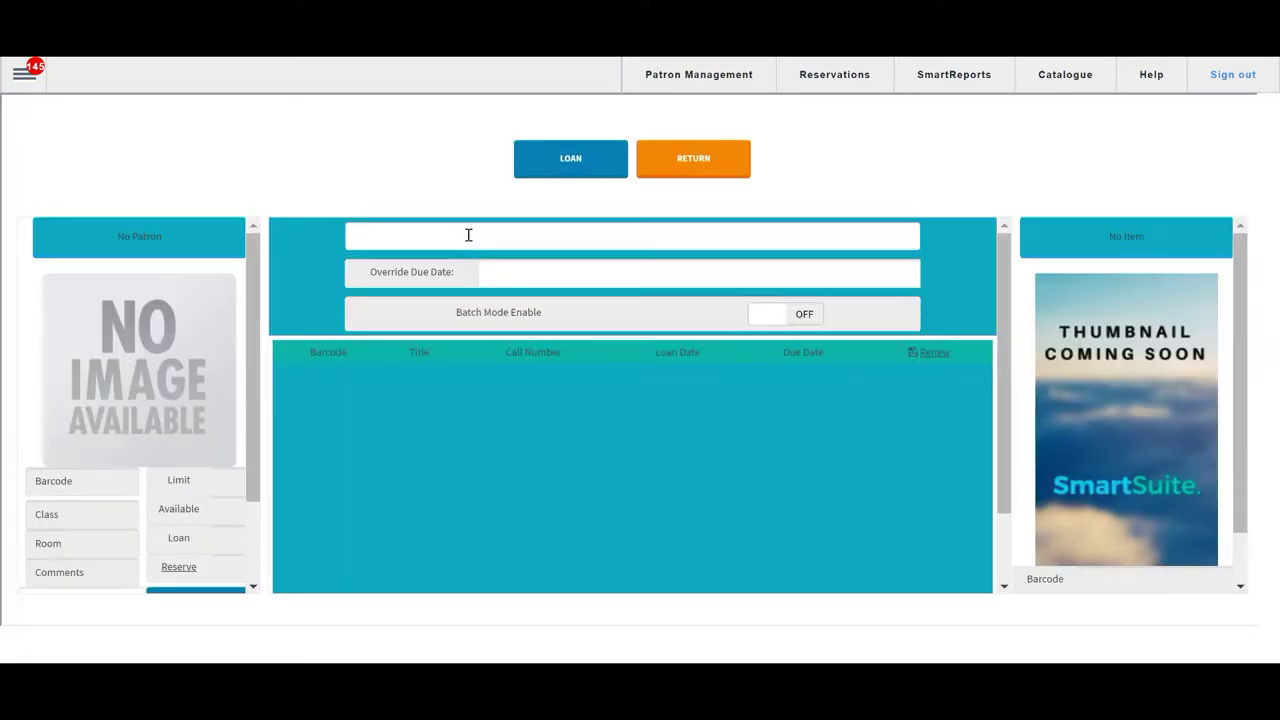
{"action": "type", "text": "shan"}
{"action": "key", "text": "Return"}
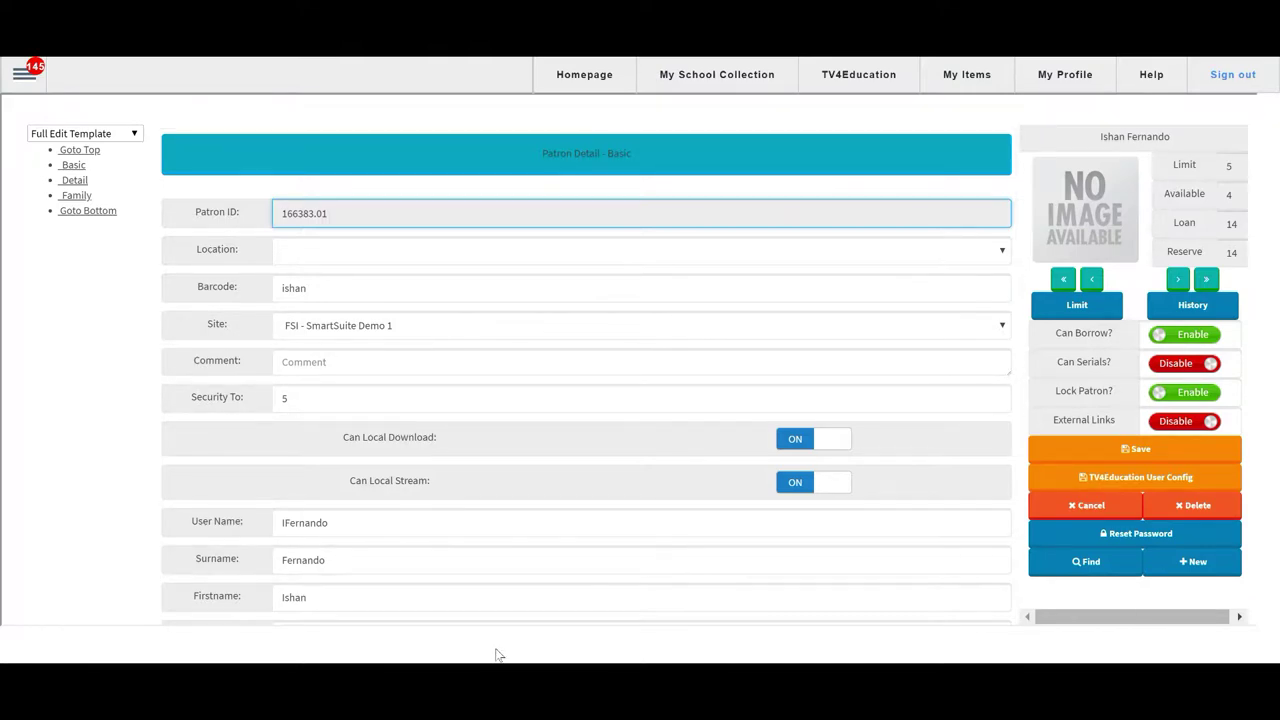
- Switch to File Explorer and preview the patron's school photo in the Patron images folder
{"action": "key", "text": "alt+Tab"}
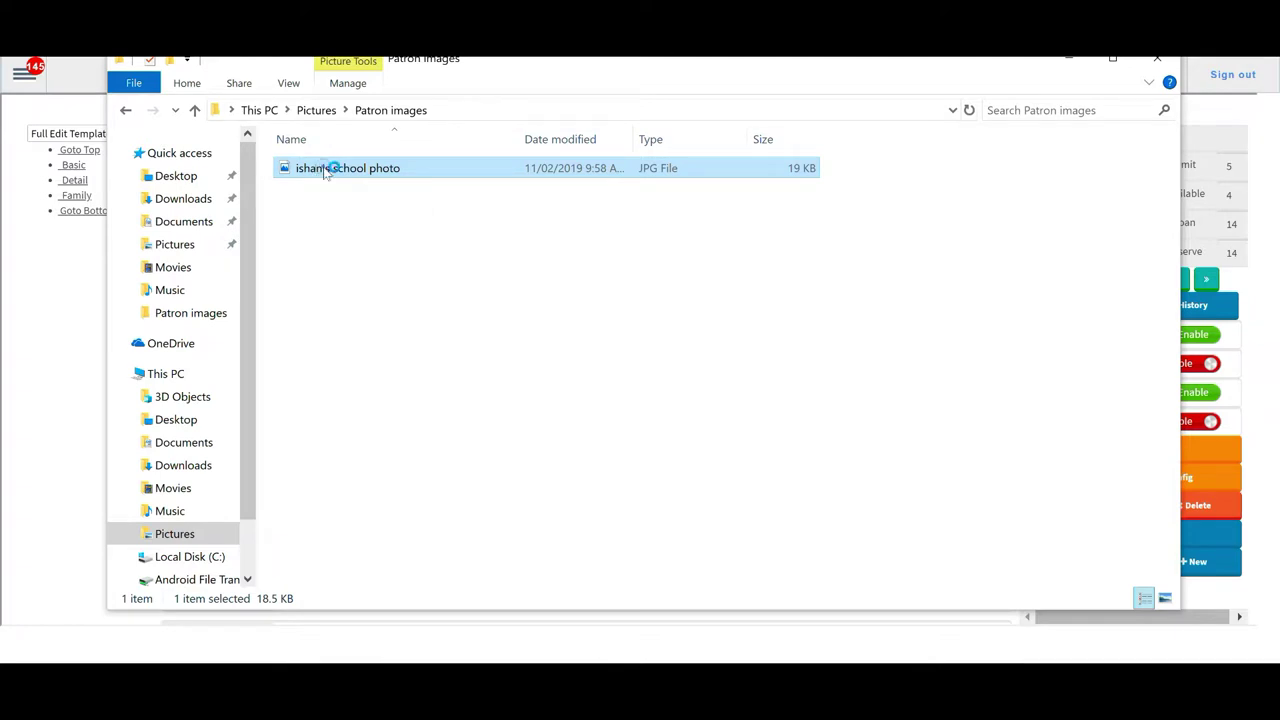
{"action": "double_click", "coordinate": [325, 168]}
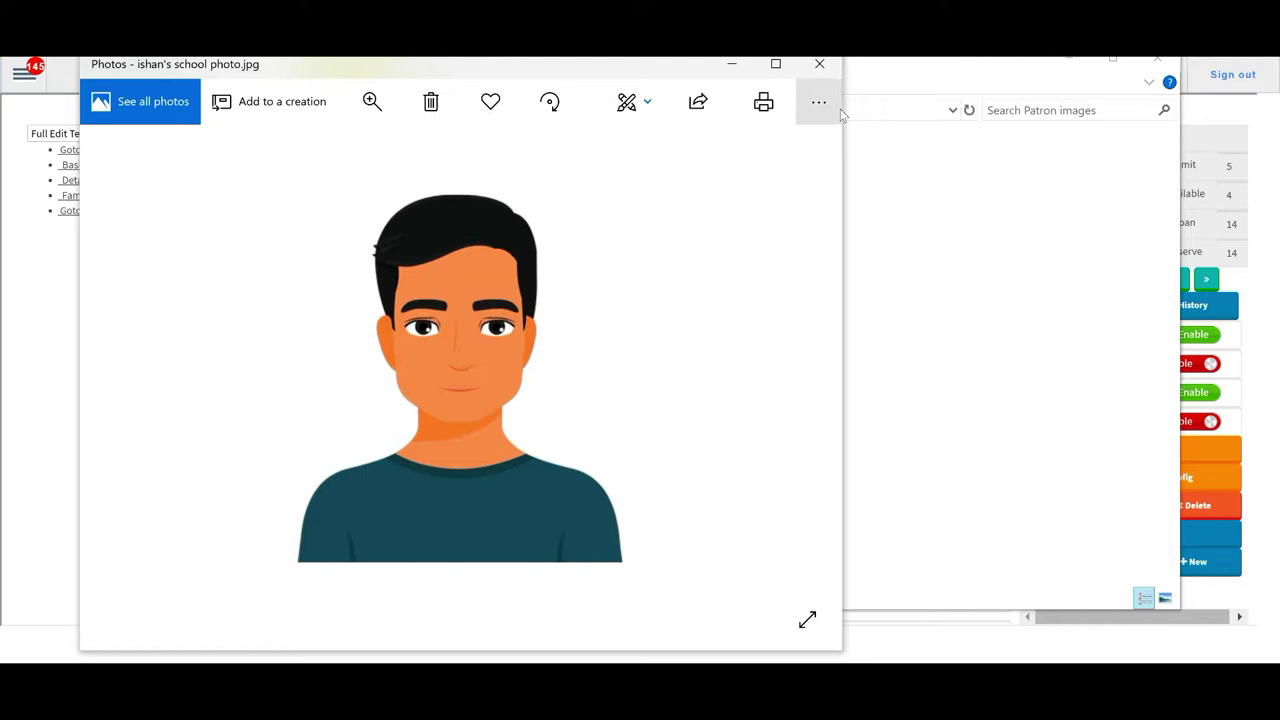
{"action": "left_click", "coordinate": [820, 66]}
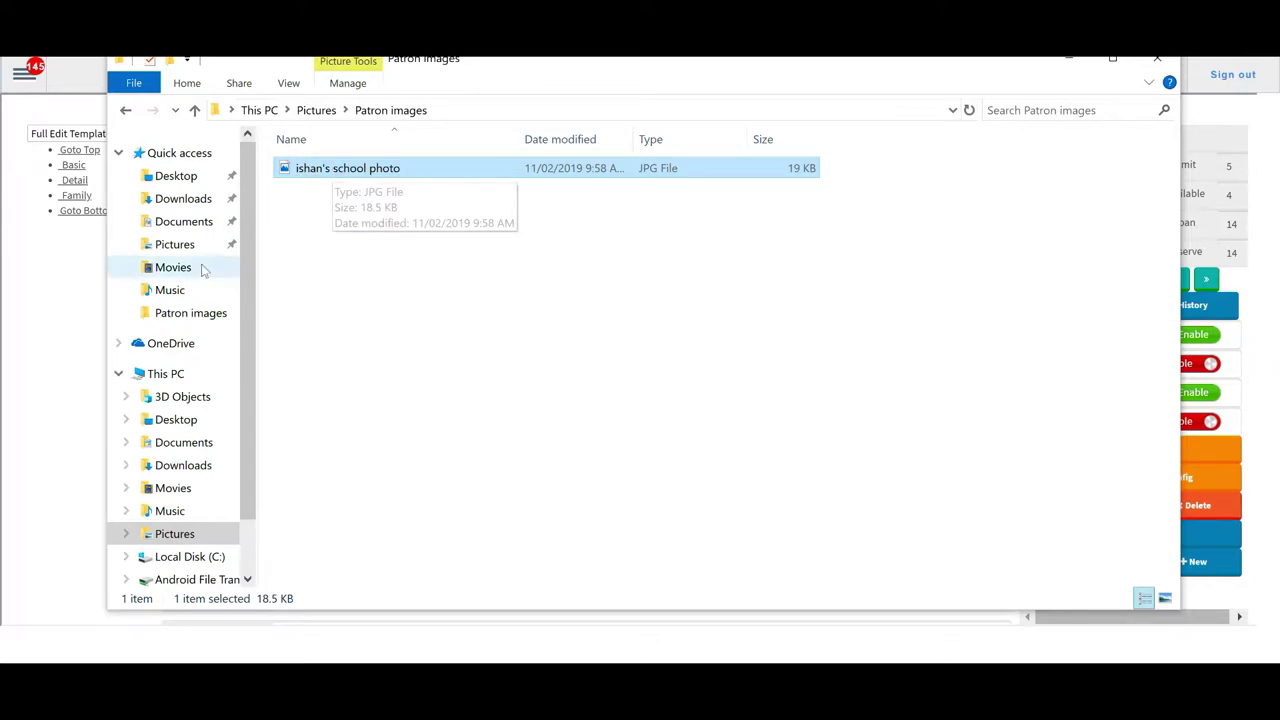
- Return to the patron record in the browser and check the patron's Barcode value
{"action": "left_click", "coordinate": [47, 307]}
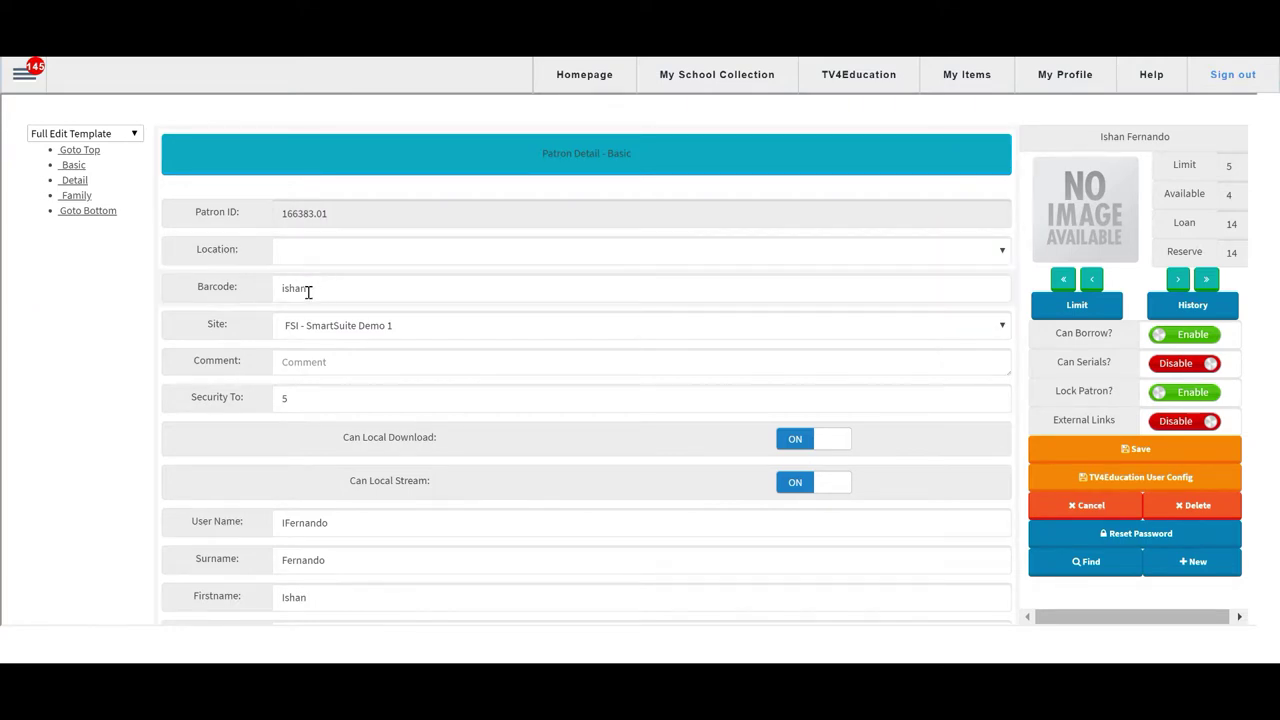
{"action": "left_click_drag", "start_coordinate": [310, 287], "coordinate": [277, 288]}
{"action": "left_click", "coordinate": [160, 302]}
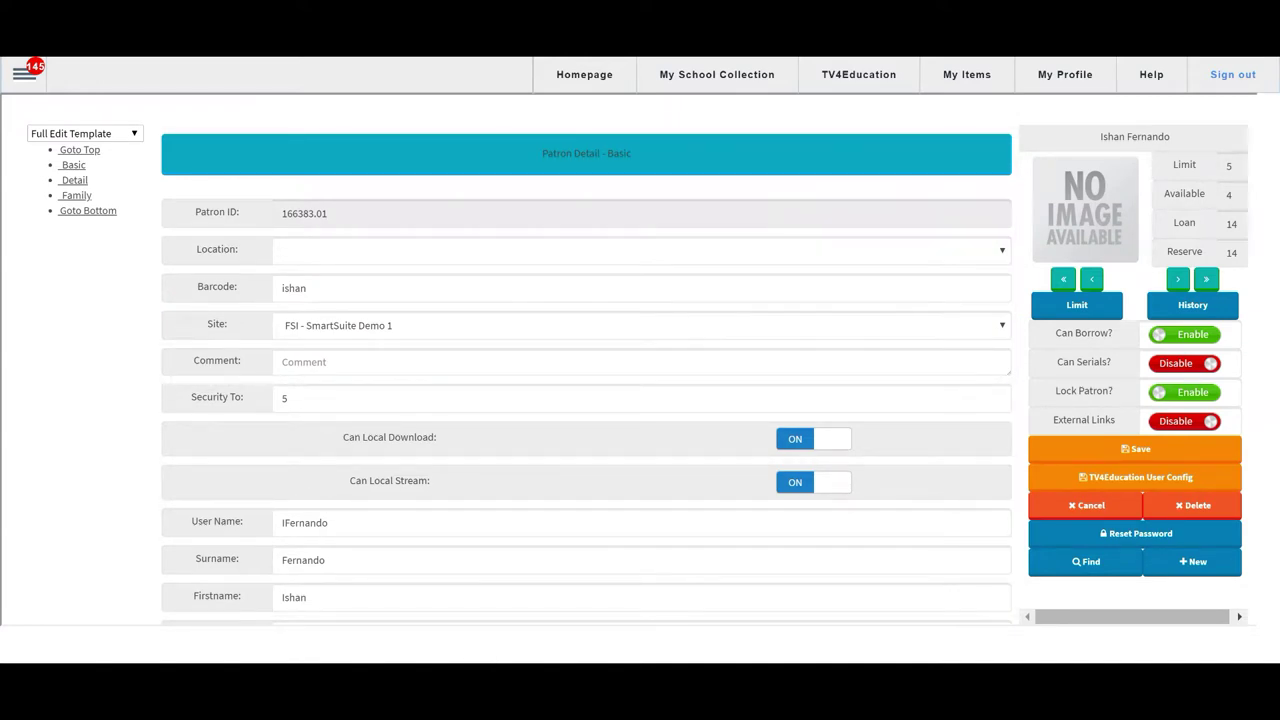
- In File Explorer, rename the school photo in Patron images so its name matches the patron's barcode exactly
{"action": "key", "text": "alt+Tab"}
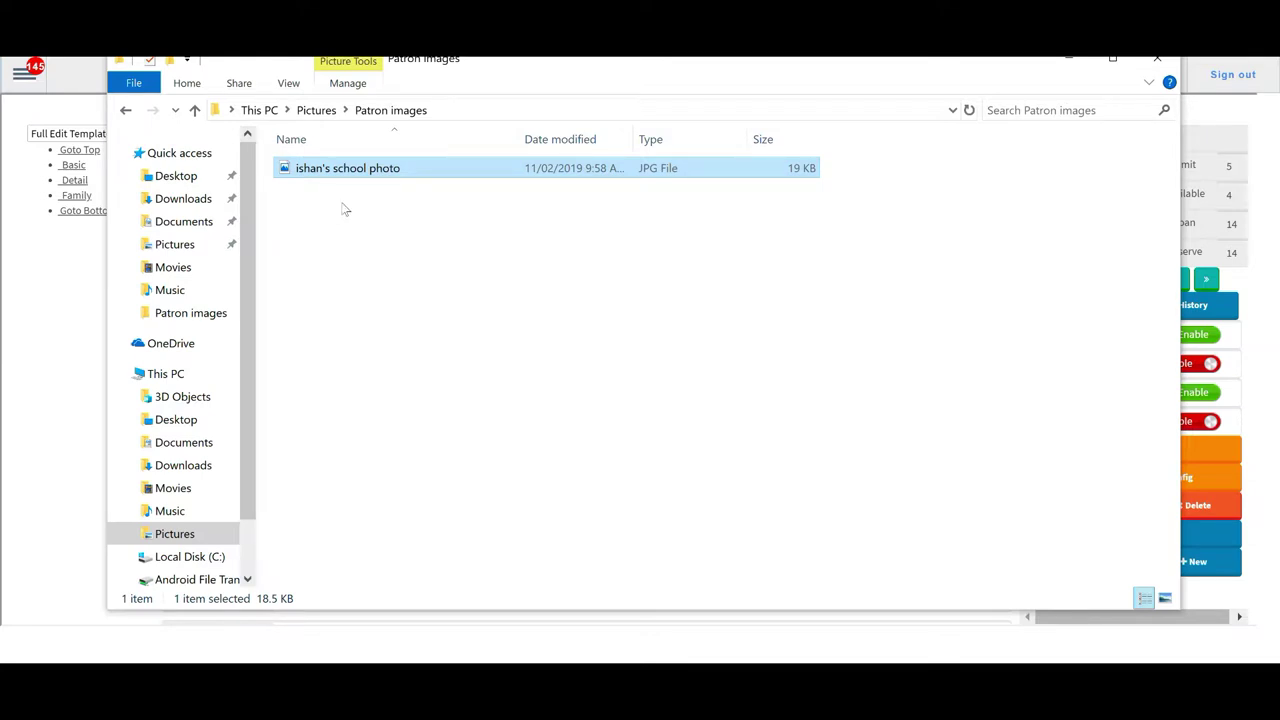
{"action": "left_click", "coordinate": [393, 176]}
{"action": "left_click", "coordinate": [393, 170]}
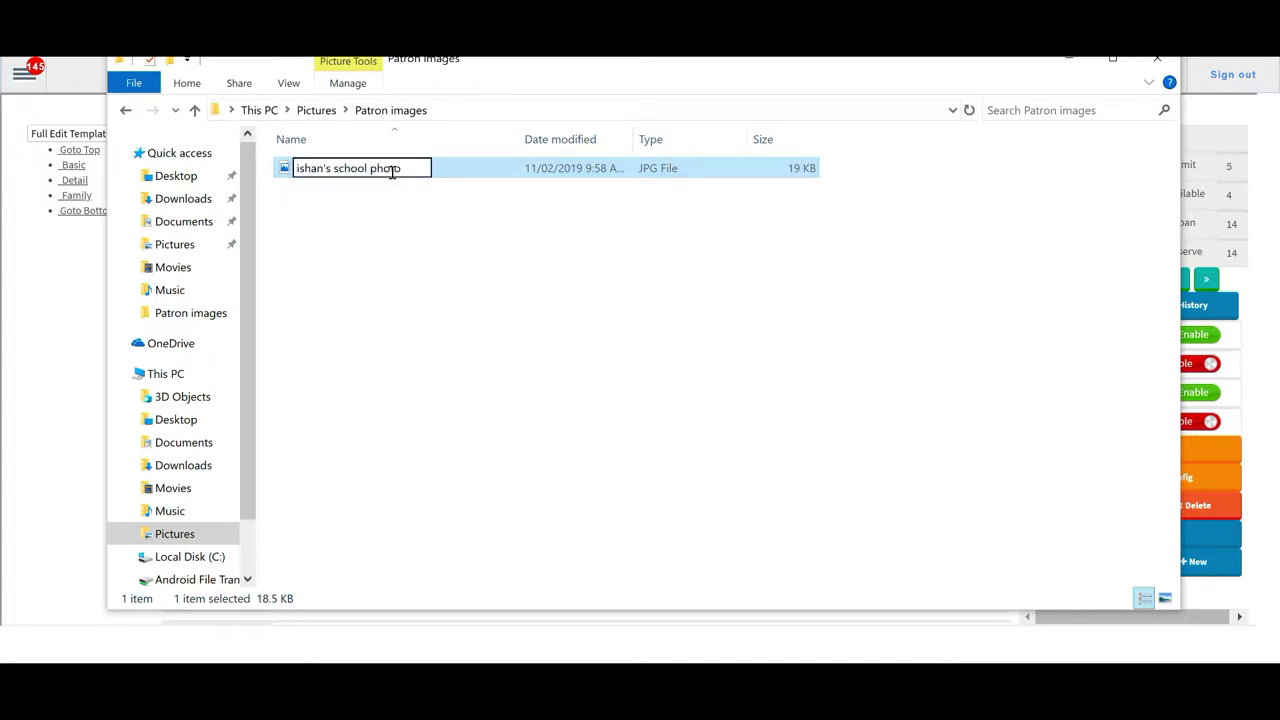
{"action": "key", "text": "BackSpace"}
{"action": "key", "text": "BackSpace"}
{"action": "key", "text": "BackSpace"}
{"action": "key", "text": "BackSpace"}
{"action": "key", "text": "BackSpace"}
{"action": "key", "text": "BackSpace"}
{"action": "key", "text": "BackSpace"}
{"action": "key", "text": "BackSpace"}
{"action": "key", "text": "BackSpace"}
{"action": "key", "text": "BackSpace"}
{"action": "key", "text": "BackSpace"}
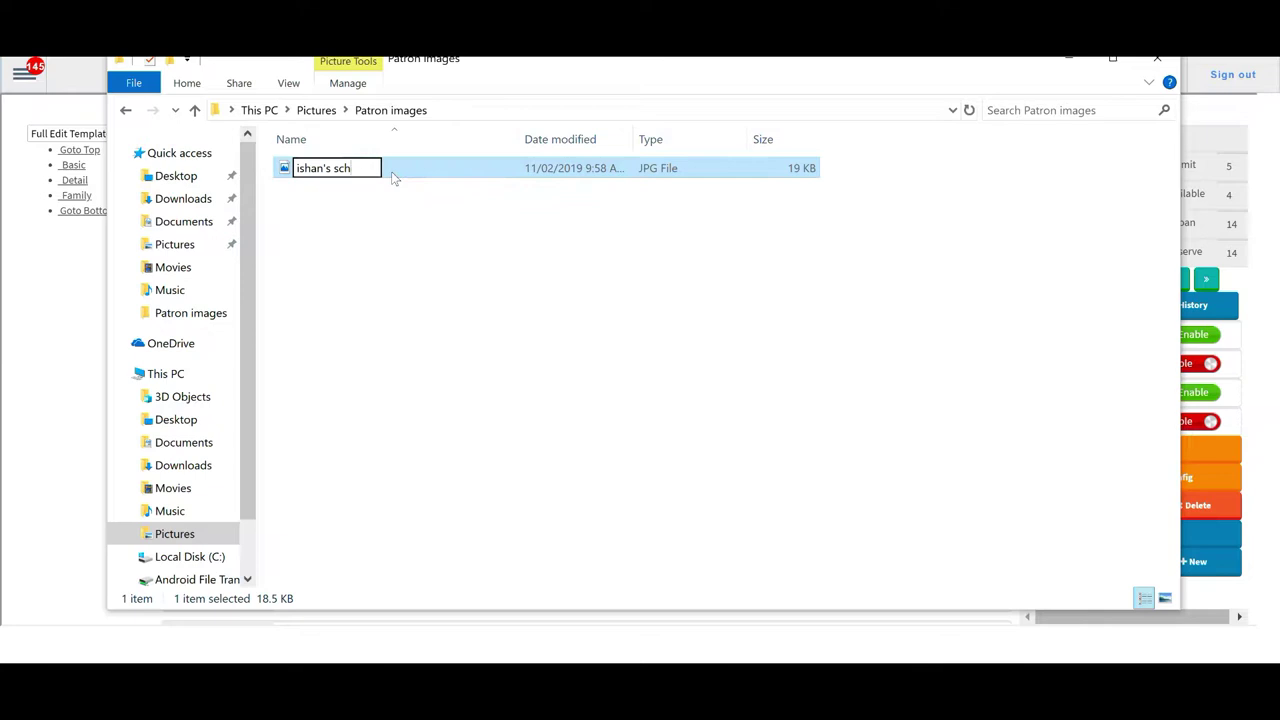
{"action": "key", "text": "BackSpace"}
{"action": "key", "text": "BackSpace"}
{"action": "key", "text": "BackSpace"}
{"action": "key", "text": "BackSpace"}
{"action": "left_click", "coordinate": [381, 230]}
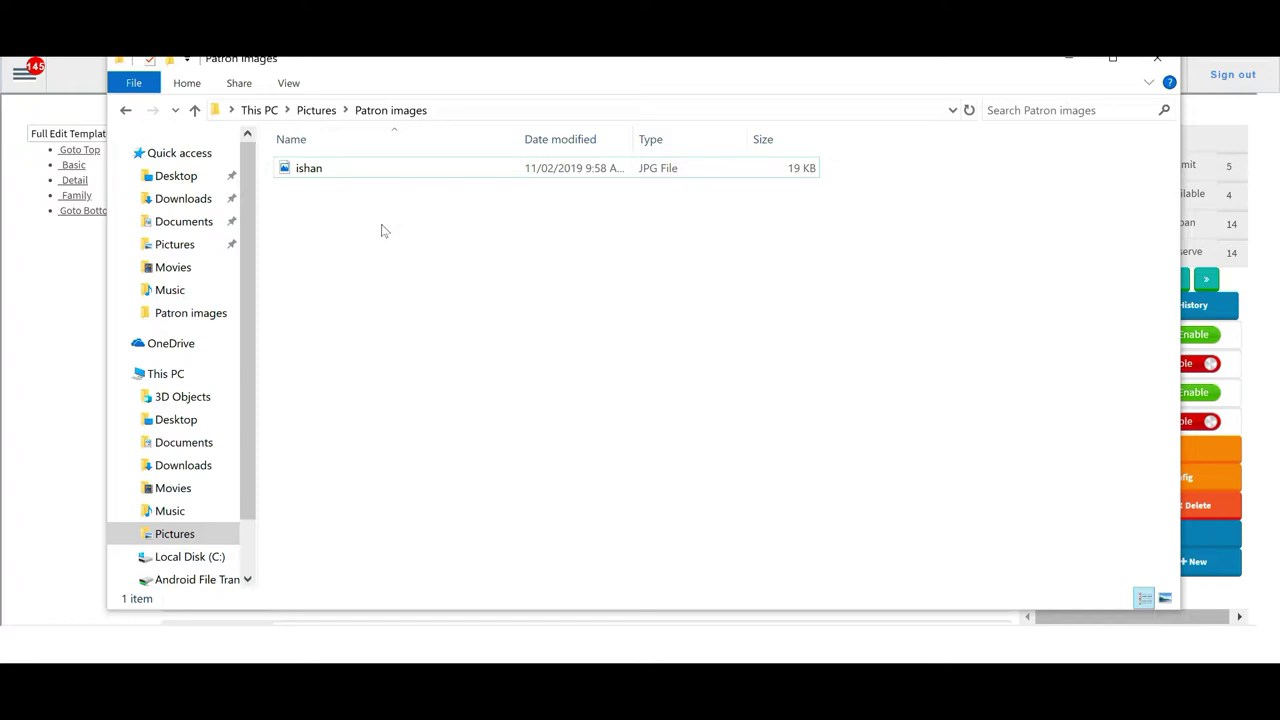
- Return to the library system in the browser, open File Upload and open the PatronPic folder inside SYSTEM FOLDER
{"action": "left_click", "coordinate": [44, 296]}
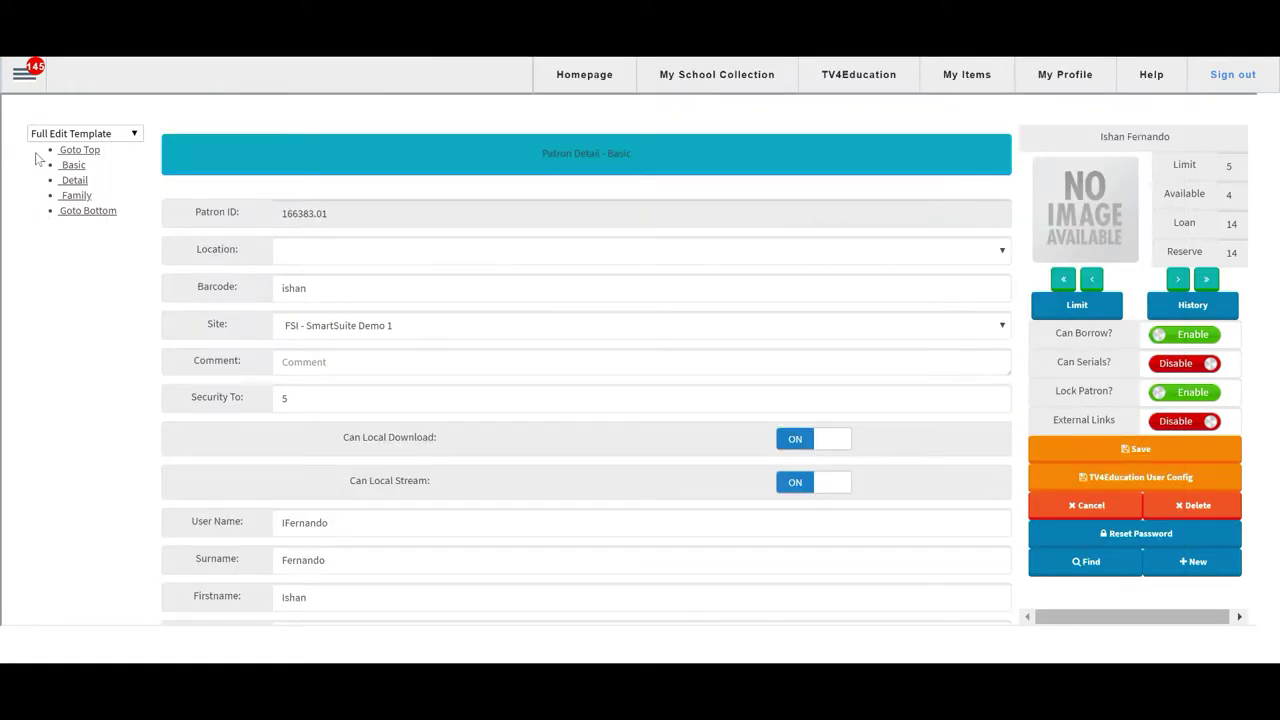
{"action": "left_click", "coordinate": [22, 78]}
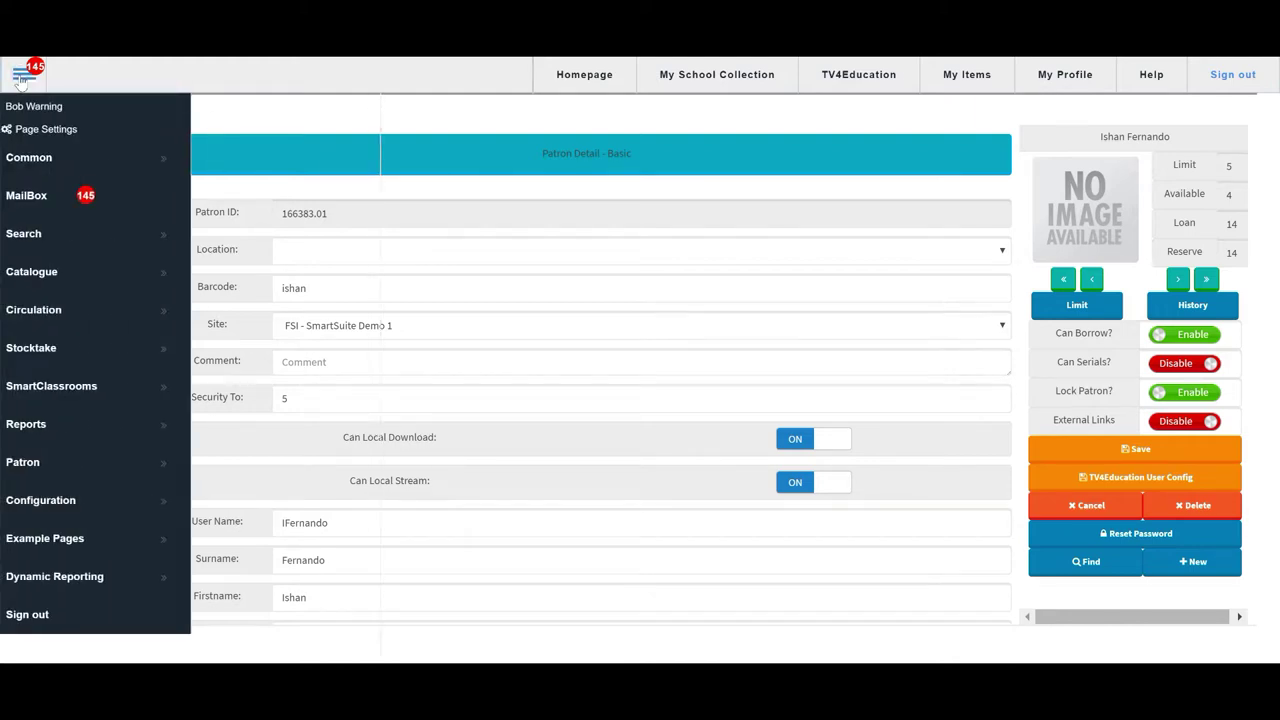
{"action": "left_click", "coordinate": [31, 279]}
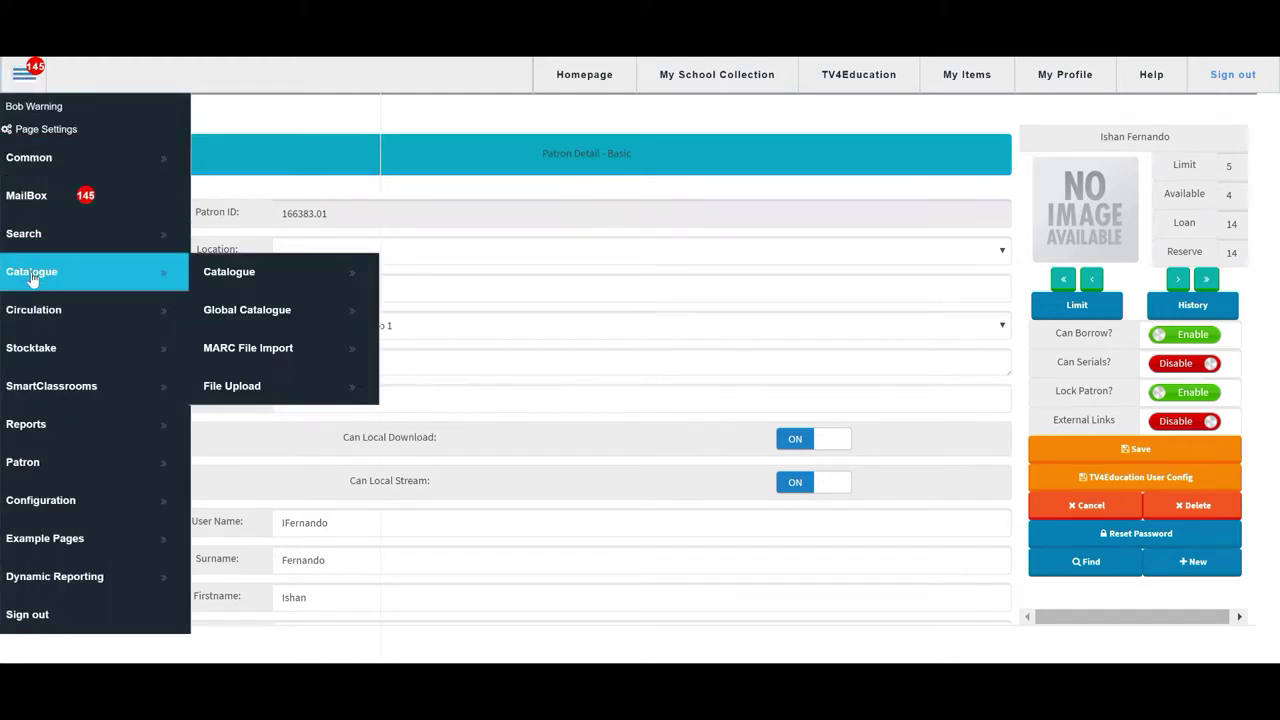
{"action": "left_click", "coordinate": [231, 387]}
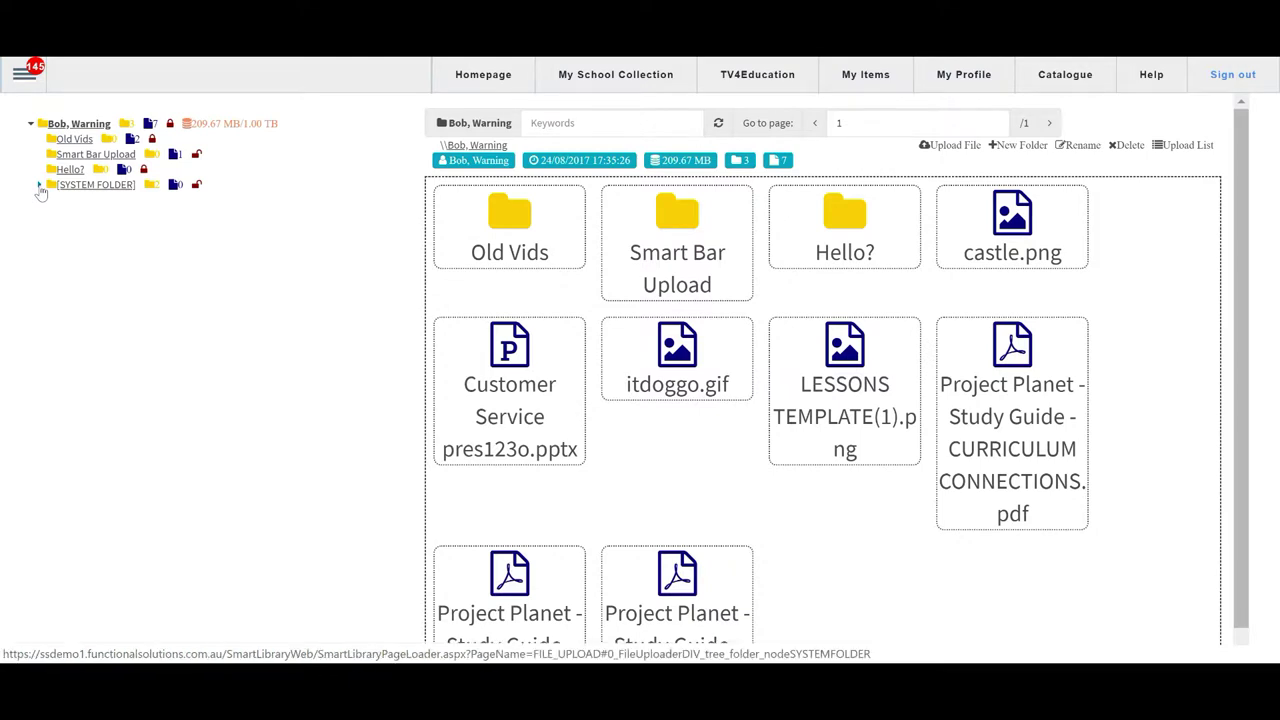
{"action": "left_click", "coordinate": [40, 186]}
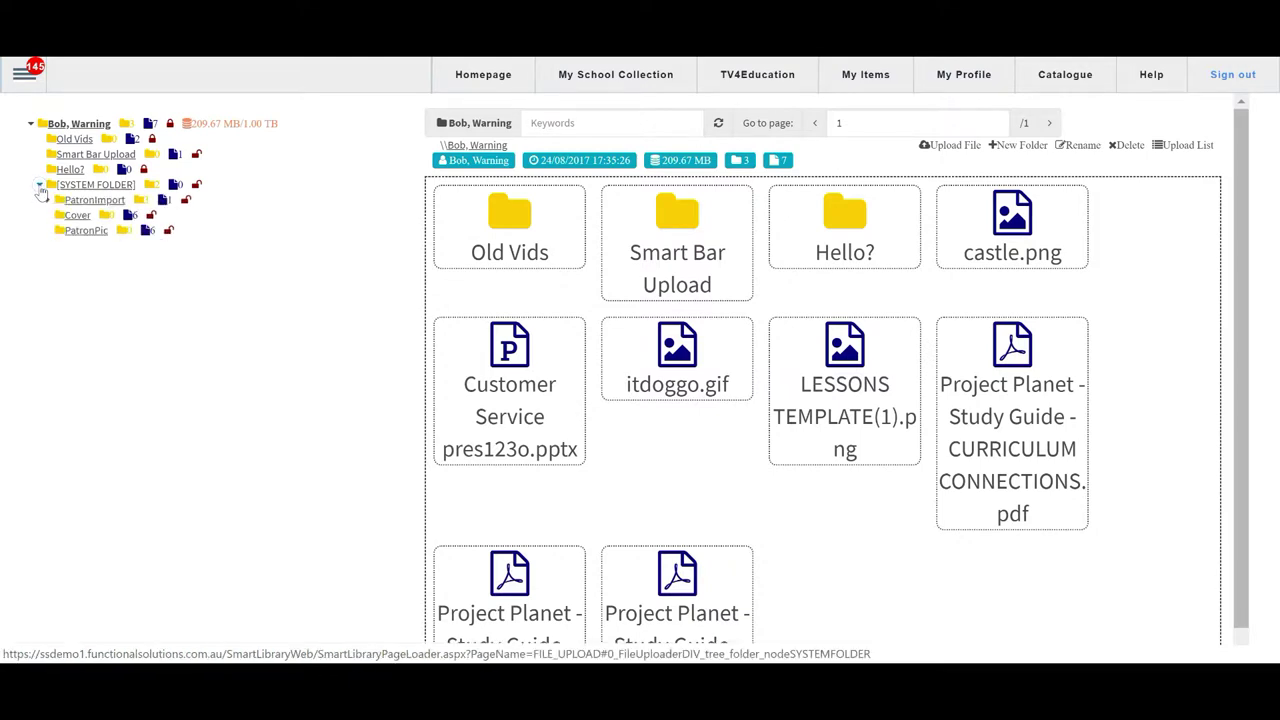
{"action": "left_click", "coordinate": [84, 231]}
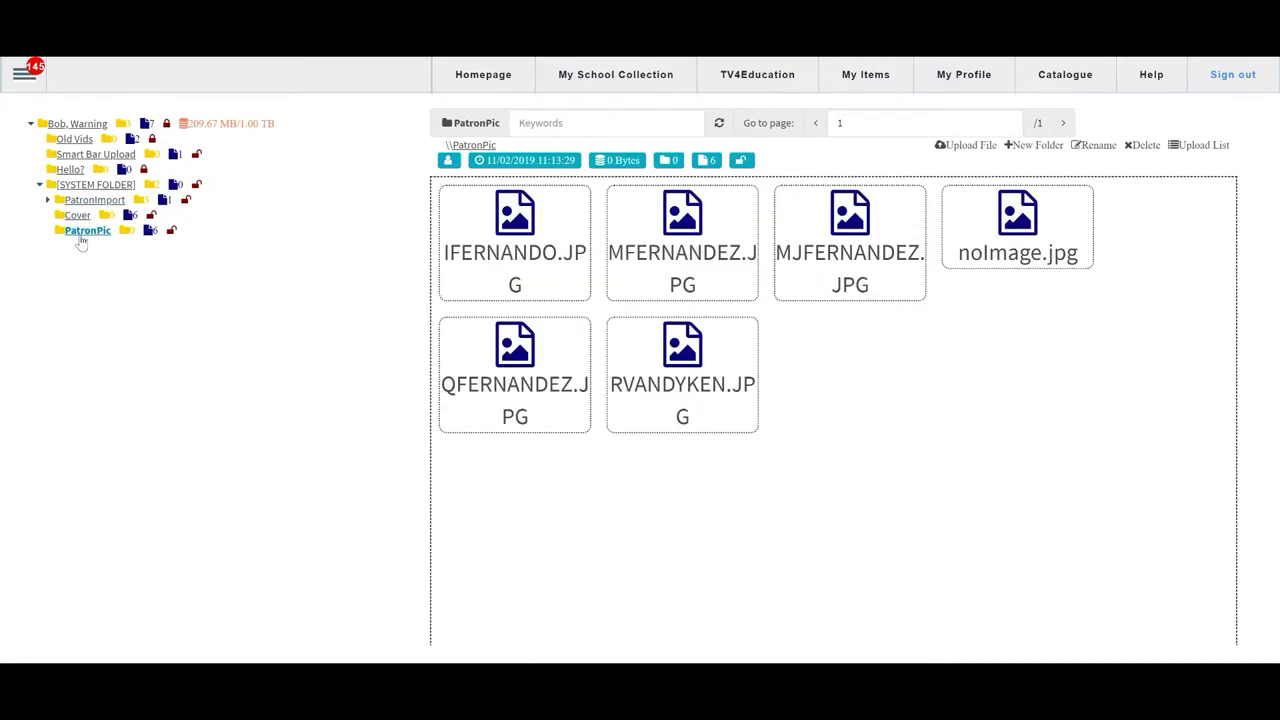
- Upload the renamed patron photo from Pictures > Patron images into the PatronPic folder
{"action": "left_click", "coordinate": [958, 145]}
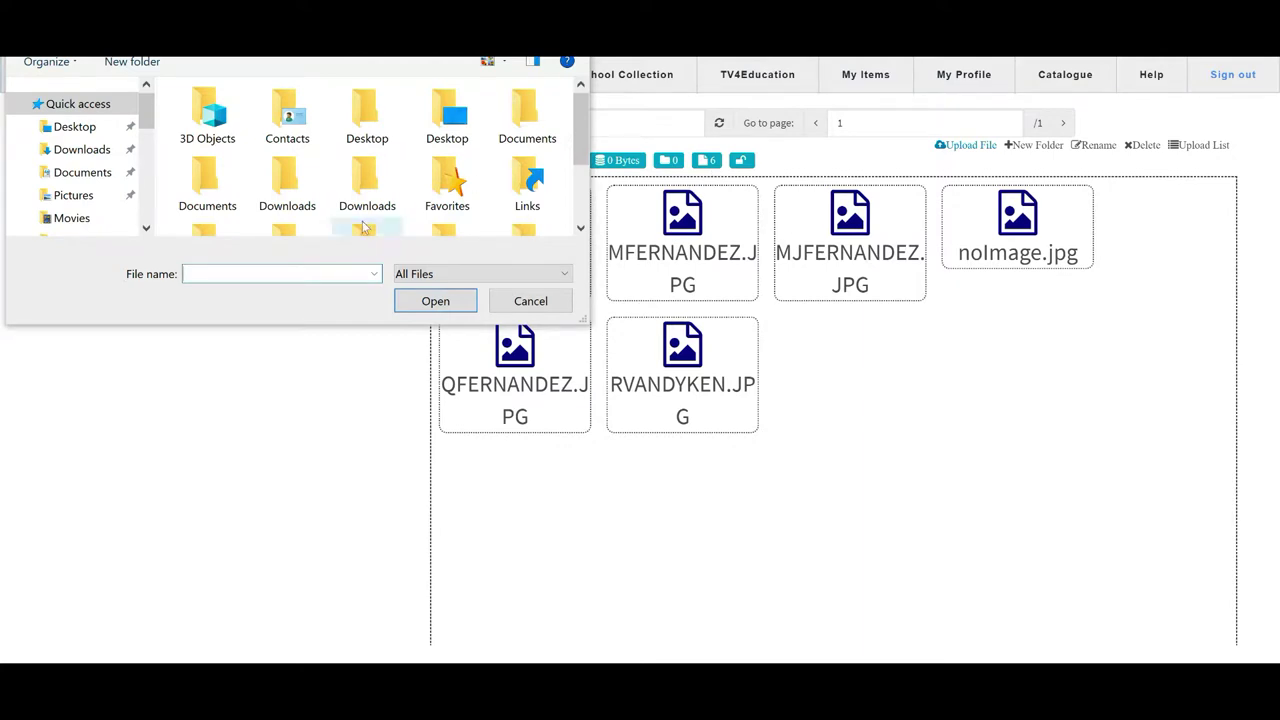
{"action": "left_click", "coordinate": [95, 201]}
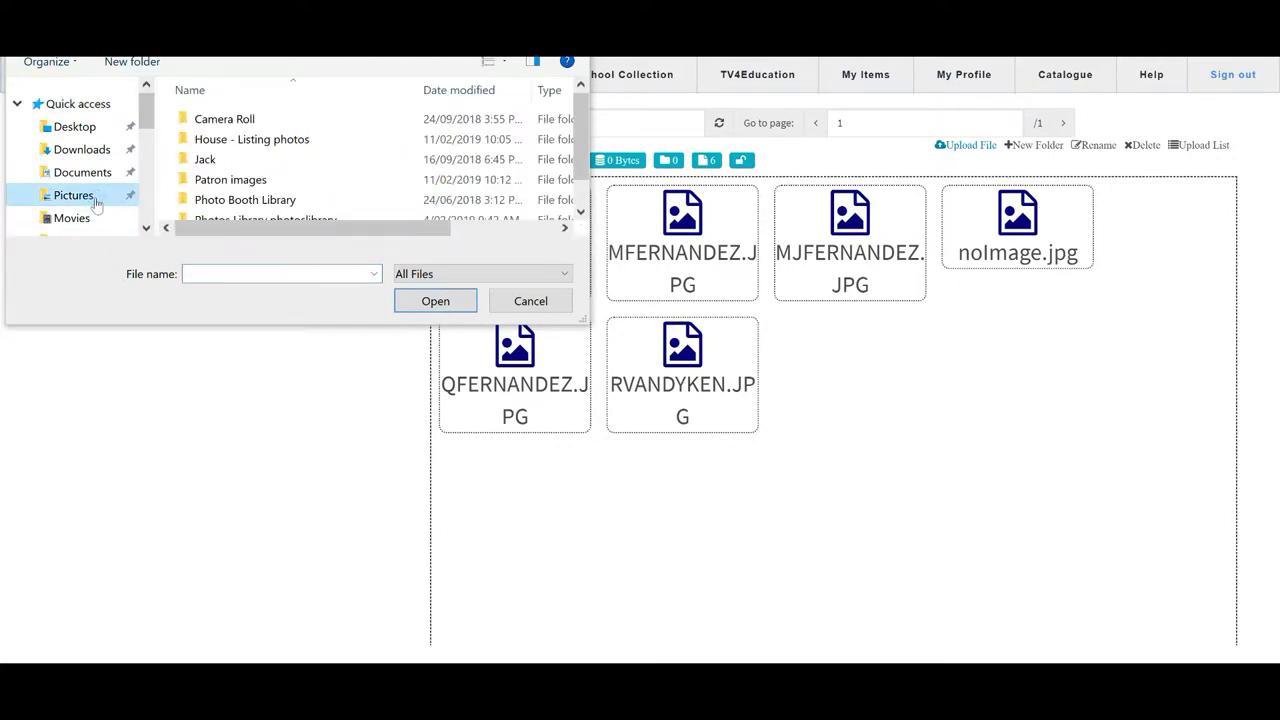
{"action": "left_click", "coordinate": [246, 182]}
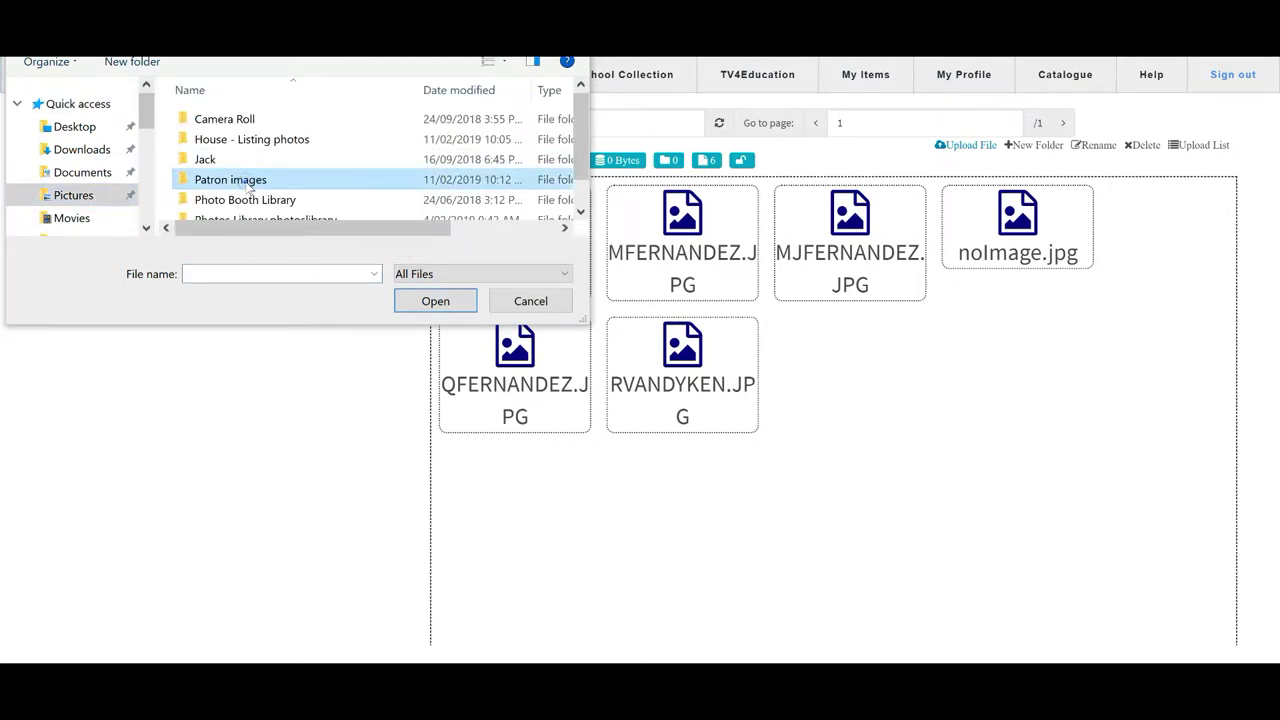
{"action": "left_click", "coordinate": [246, 182]}
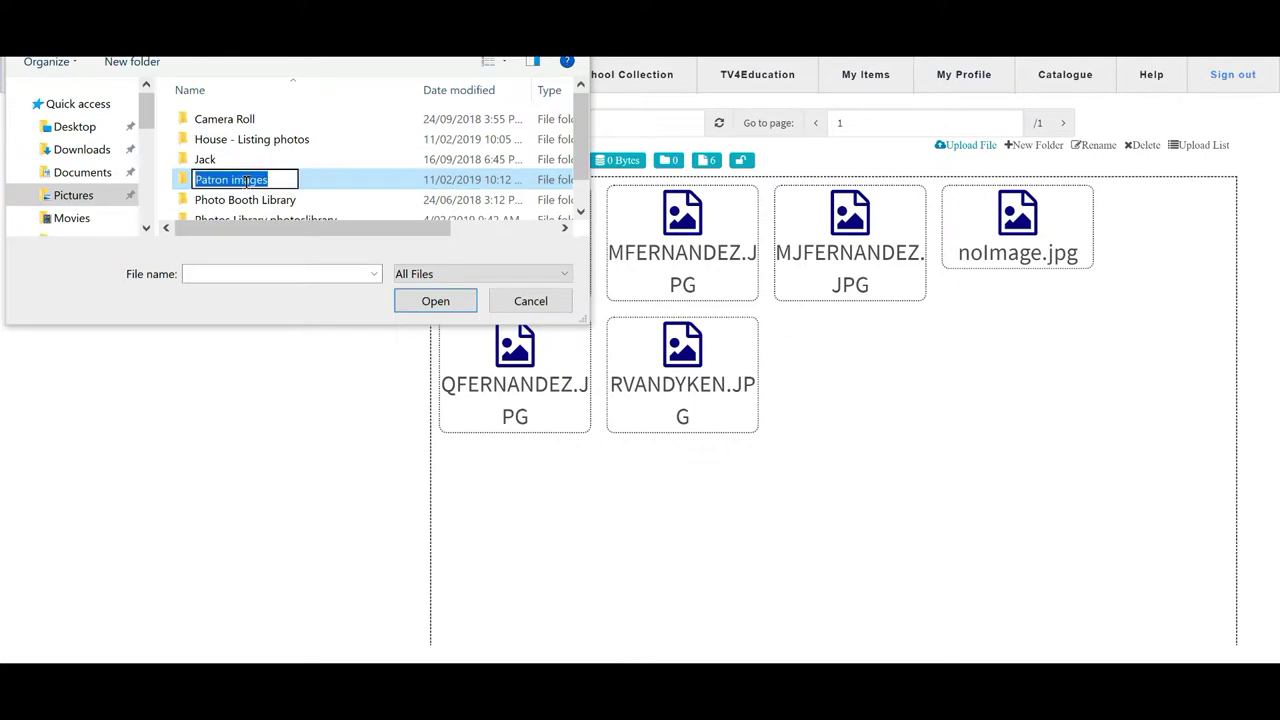
{"action": "double_click", "coordinate": [306, 182]}
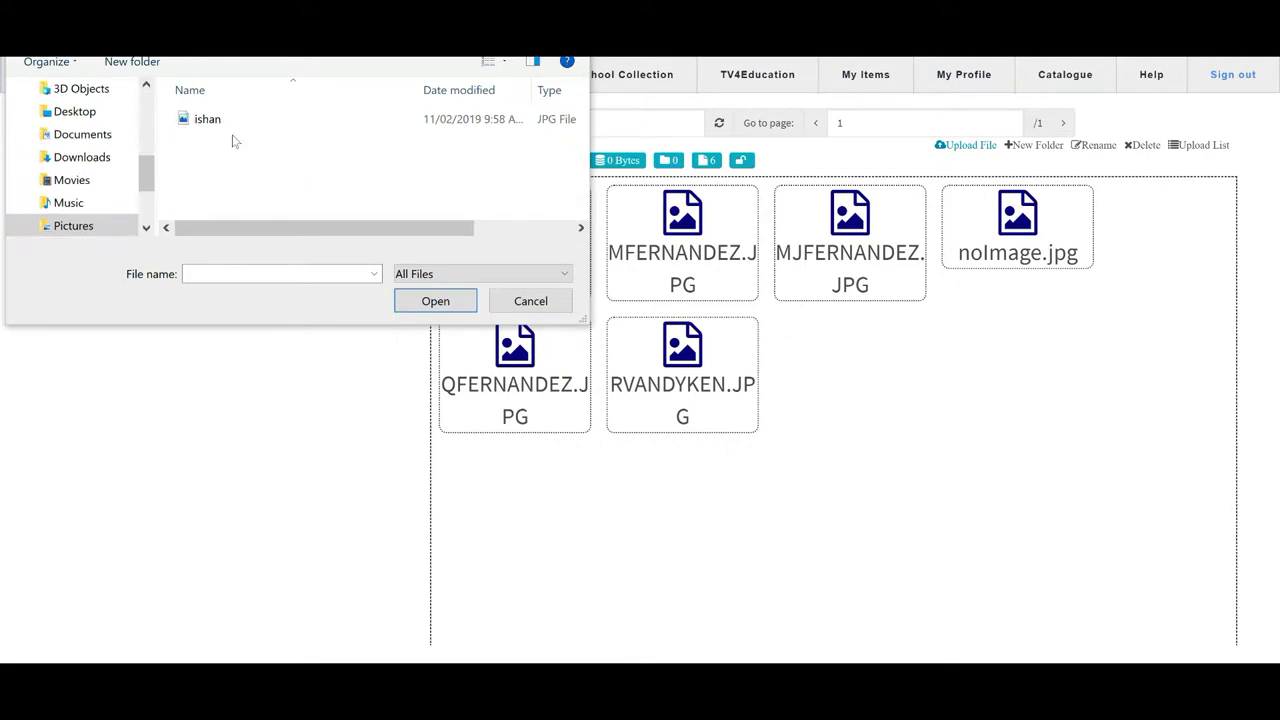
{"action": "left_click", "coordinate": [210, 119]}
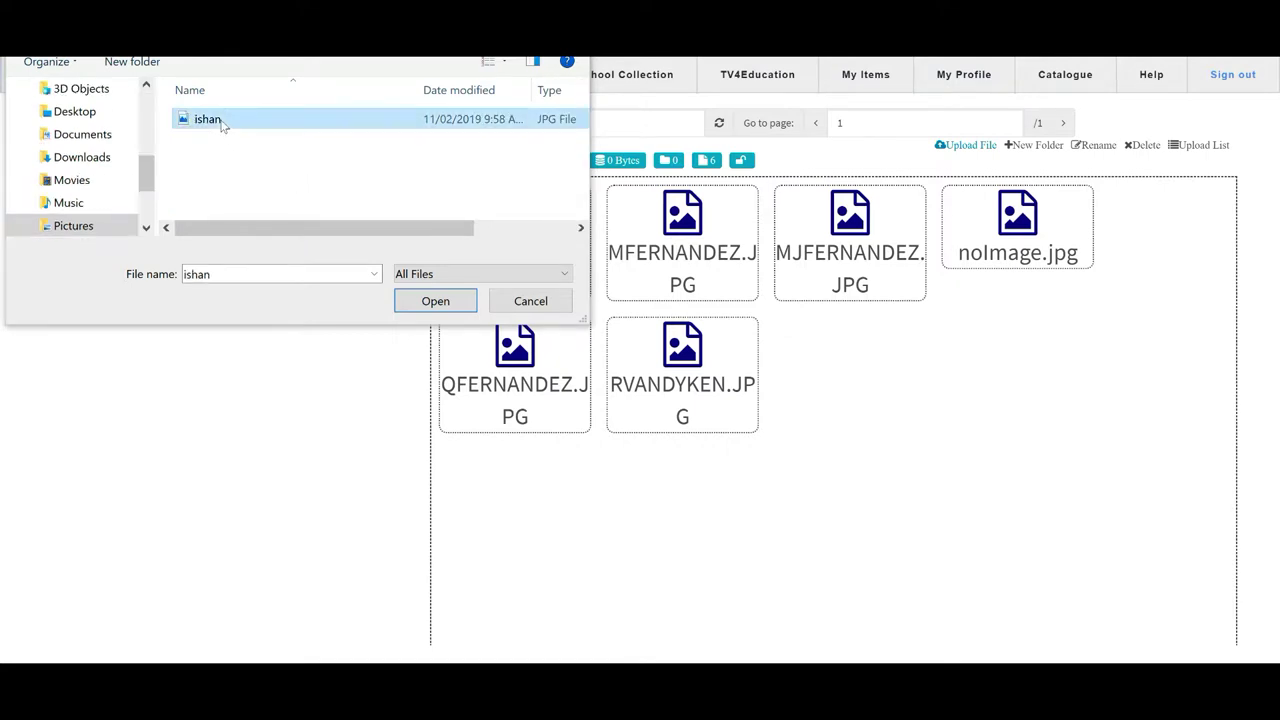
{"action": "left_click", "coordinate": [435, 301]}
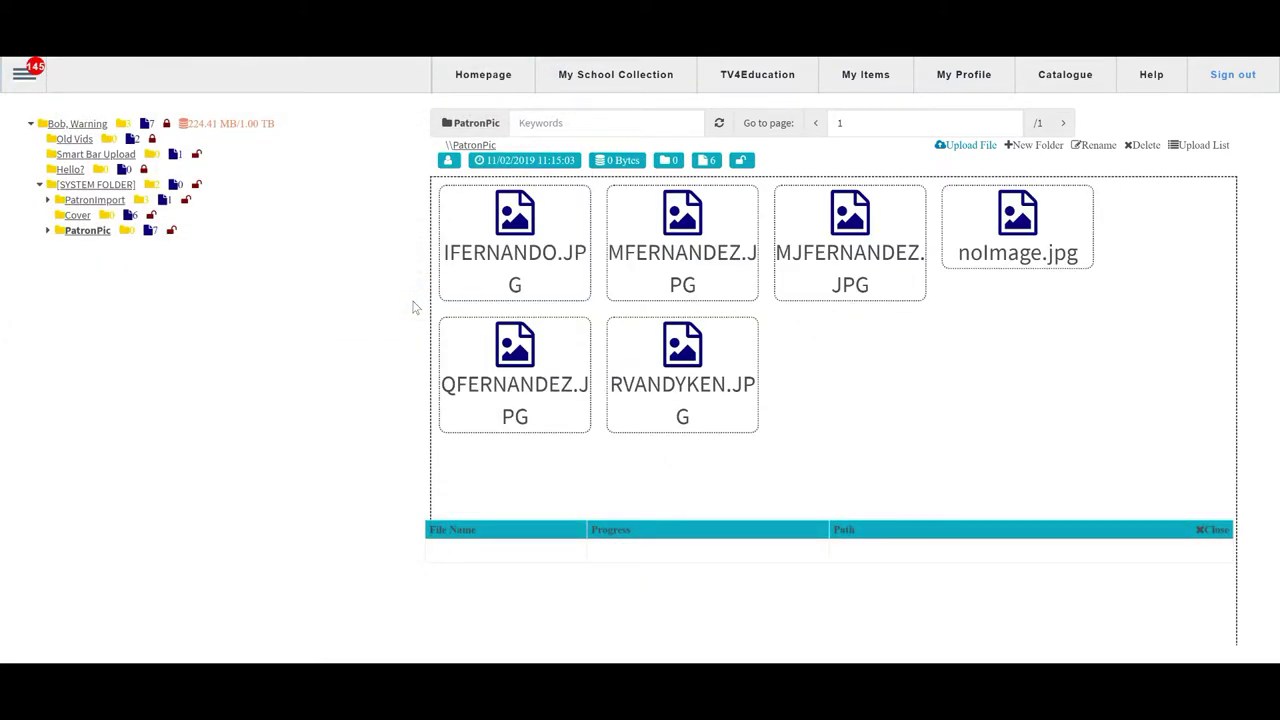
- Show the upload list and reload the root folder in the folder tree
{"action": "right_click", "coordinate": [925, 419]}
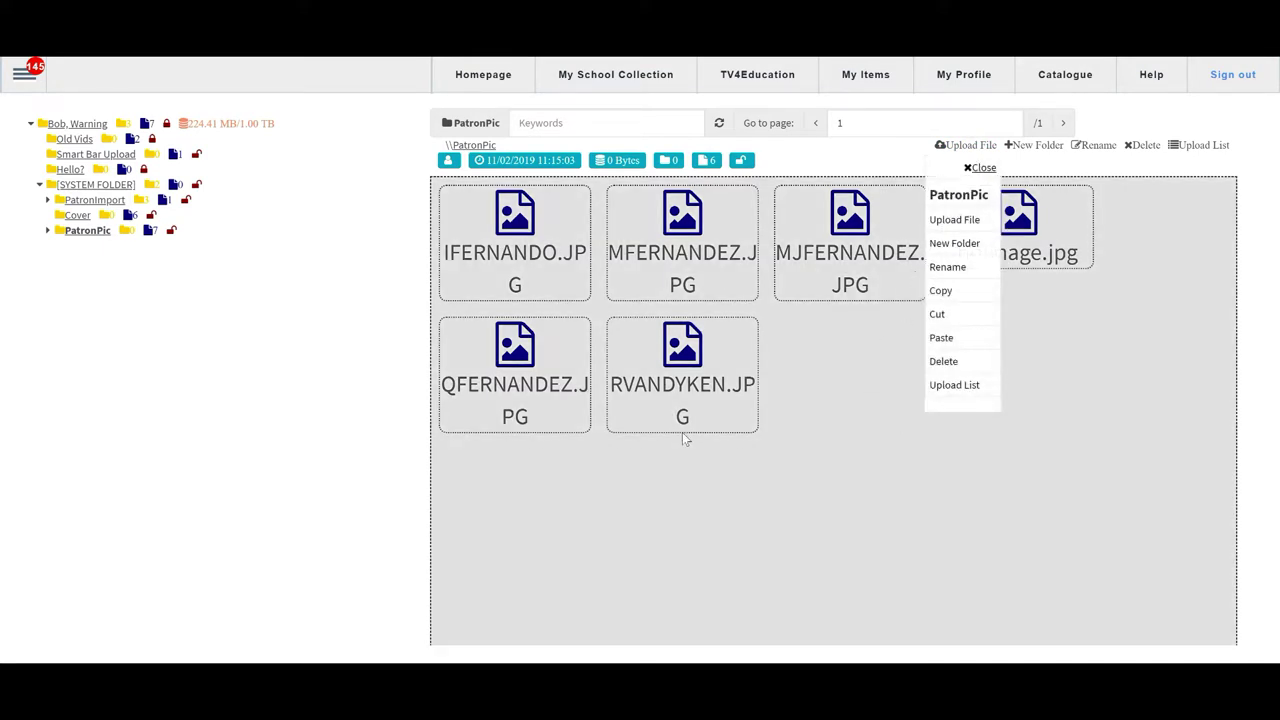
{"action": "left_click", "coordinate": [955, 385]}
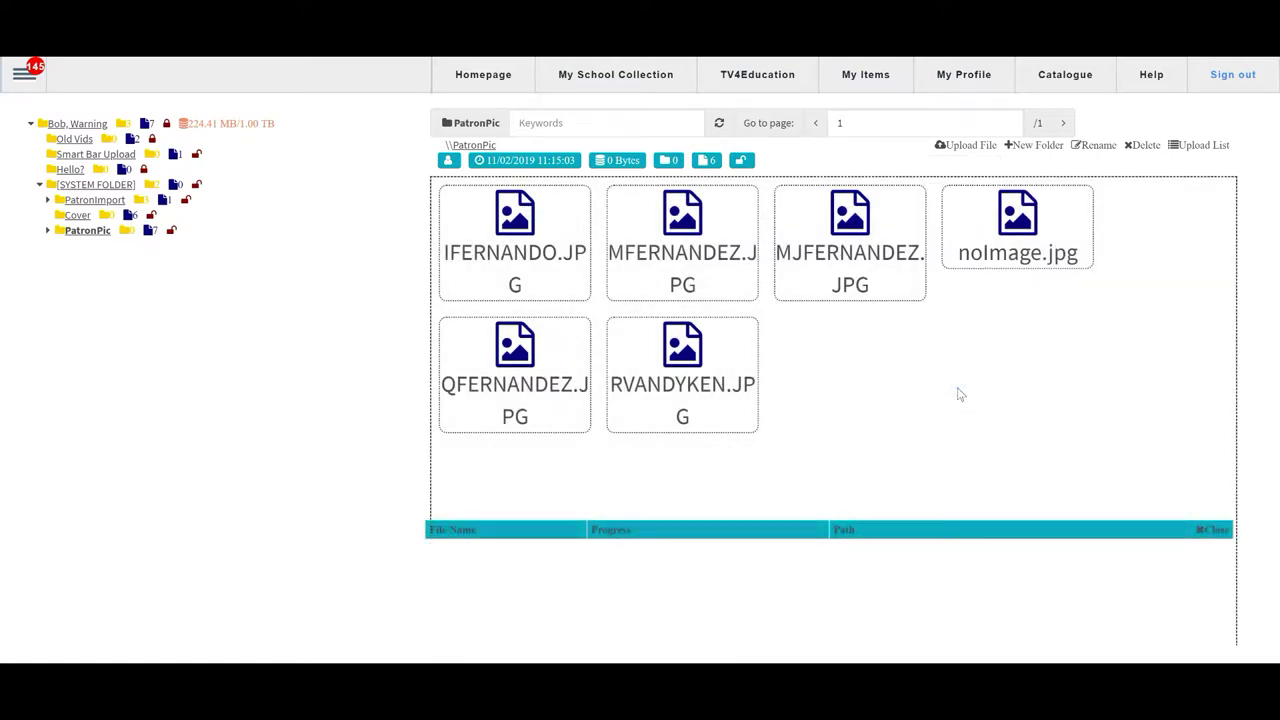
{"action": "right_click", "coordinate": [199, 363]}
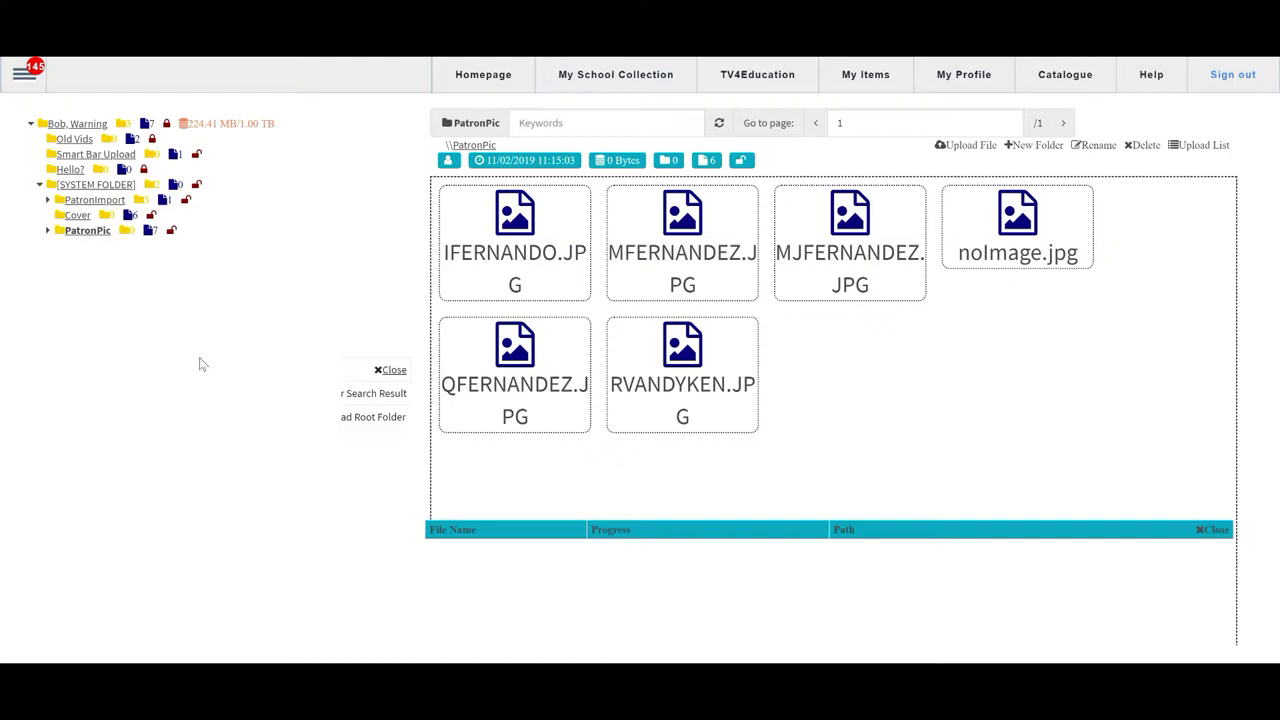
{"action": "left_click", "coordinate": [235, 418]}
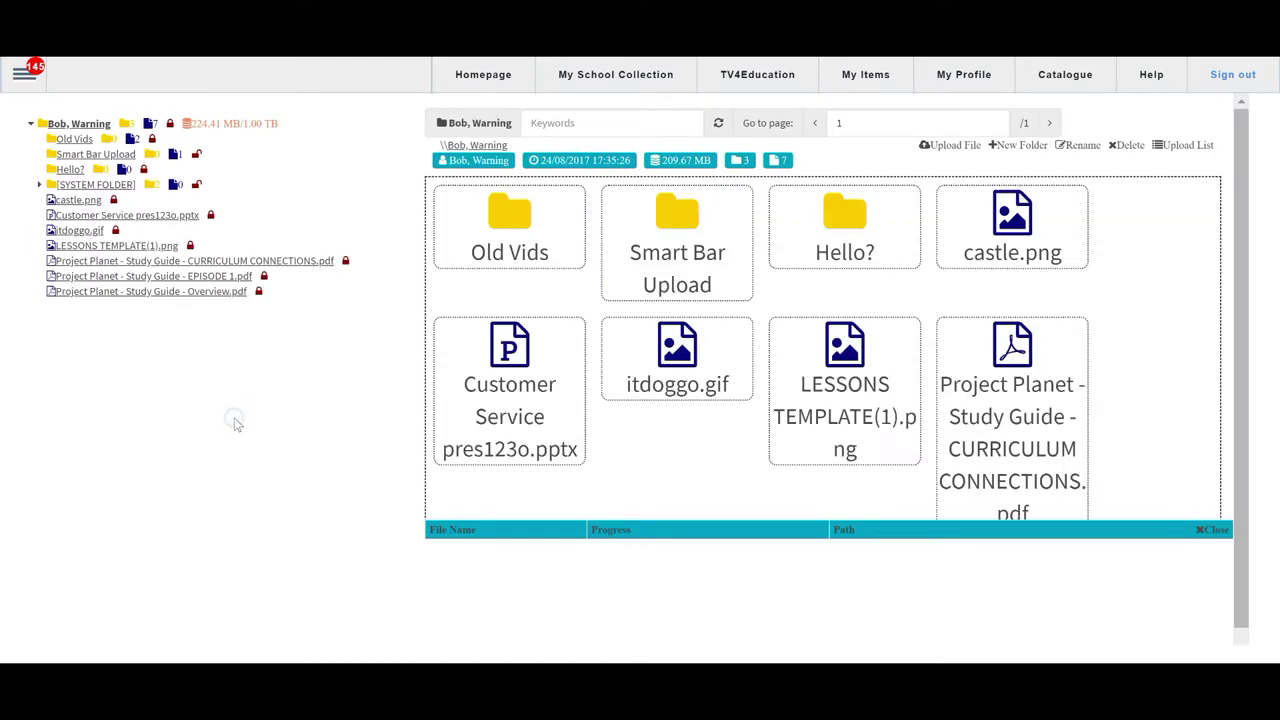
- Reopen PatronPic under SYSTEM FOLDER, preview the uploaded patron photo and return to the folder's contents
{"action": "left_click", "coordinate": [40, 185]}
{"action": "left_click", "coordinate": [76, 230]}
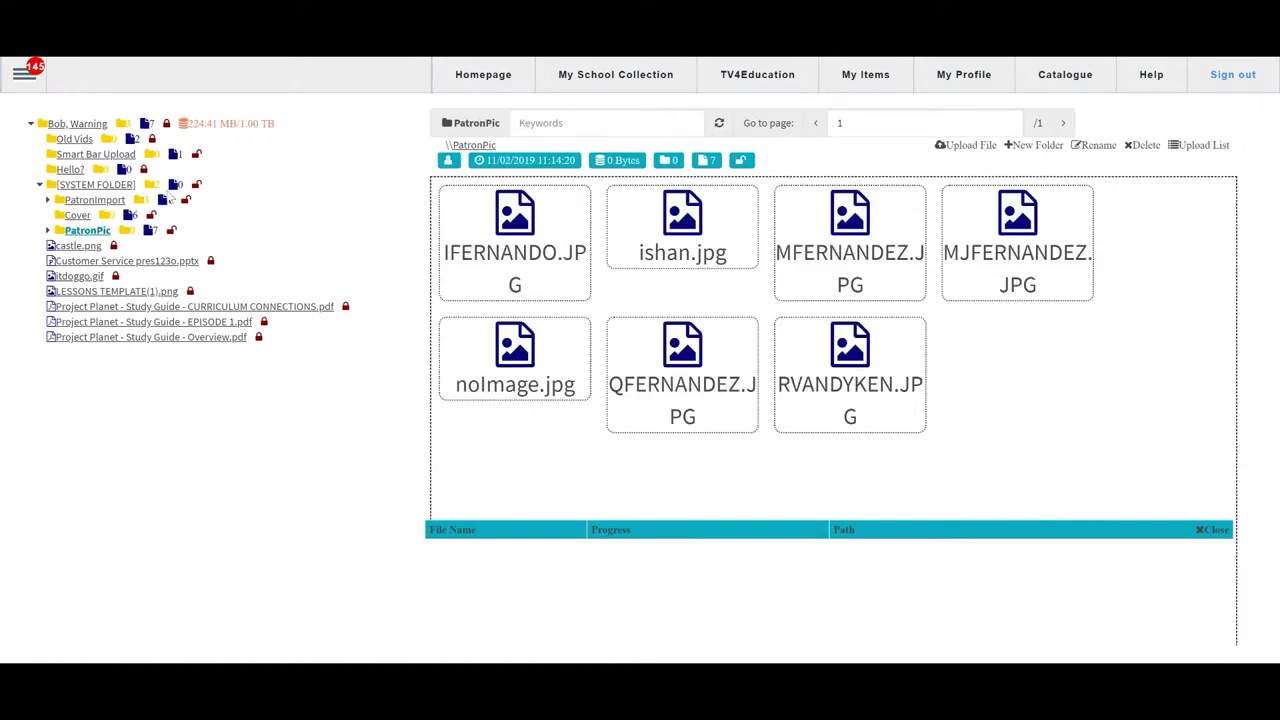
{"action": "left_click", "coordinate": [690, 224]}
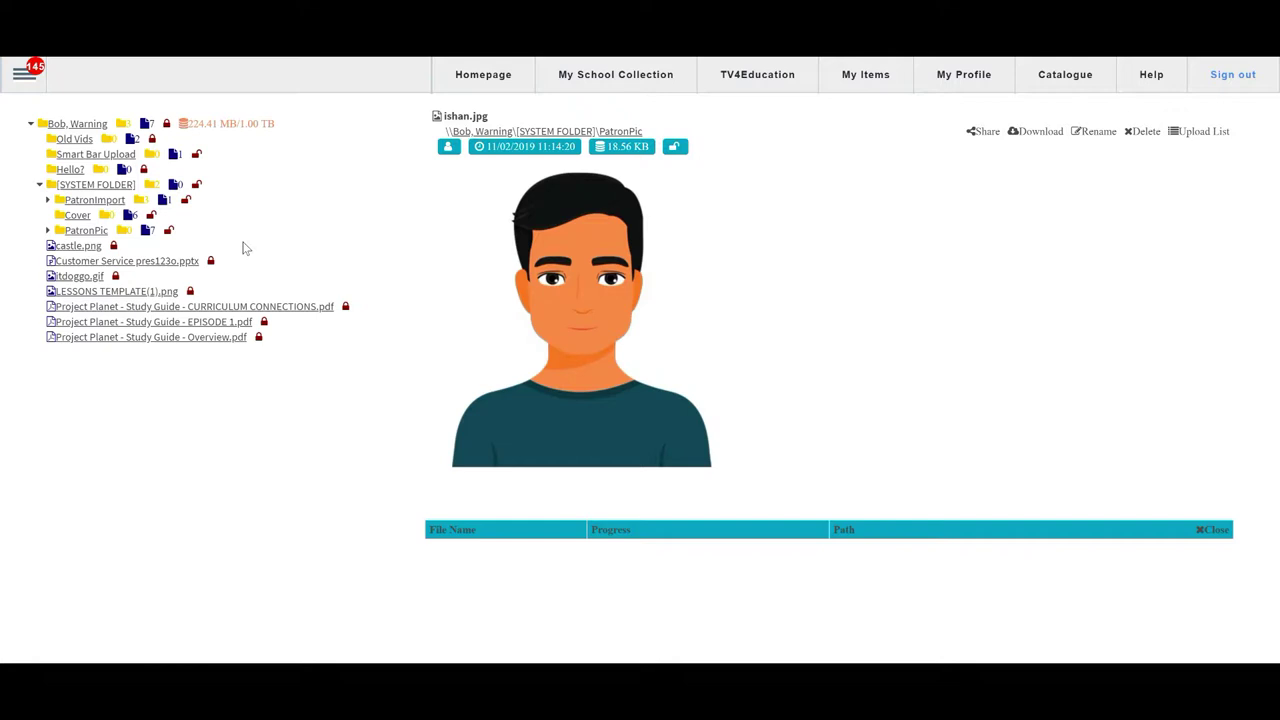
{"action": "left_click", "coordinate": [69, 233]}
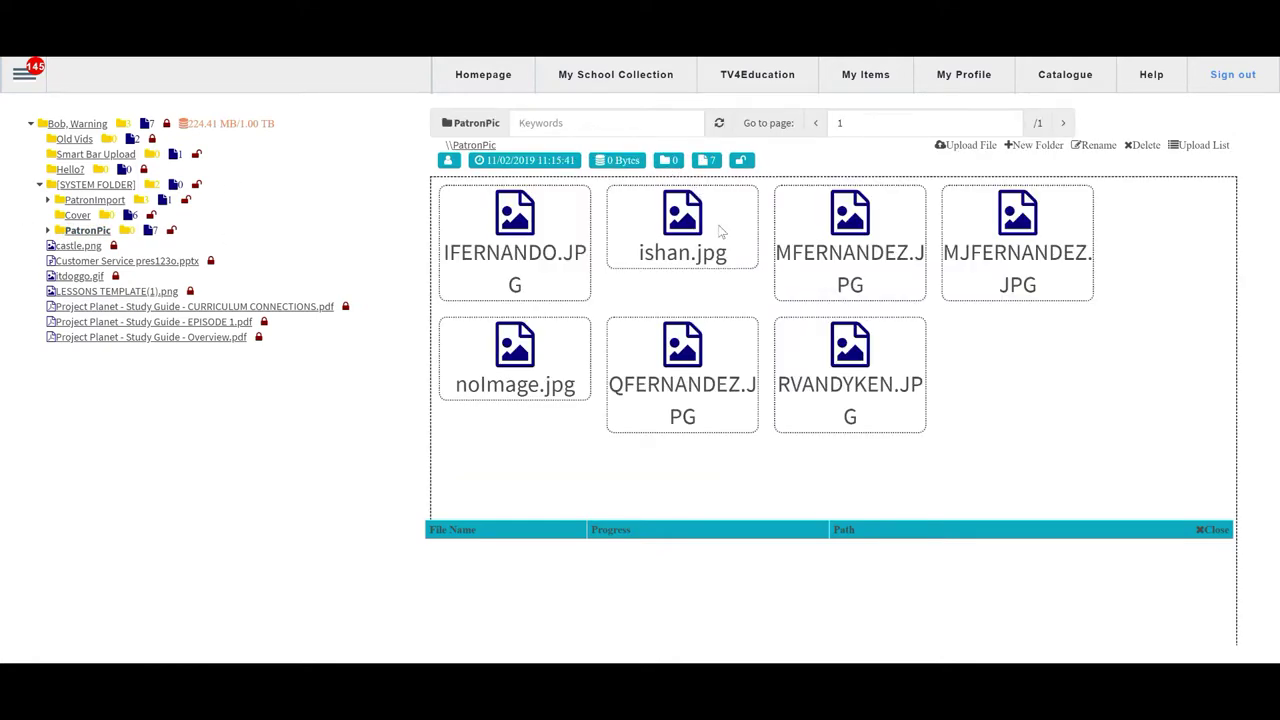
- Delete the uploaded patron photo from the PatronPic folder and confirm the deletion
{"action": "right_click", "coordinate": [720, 232]}
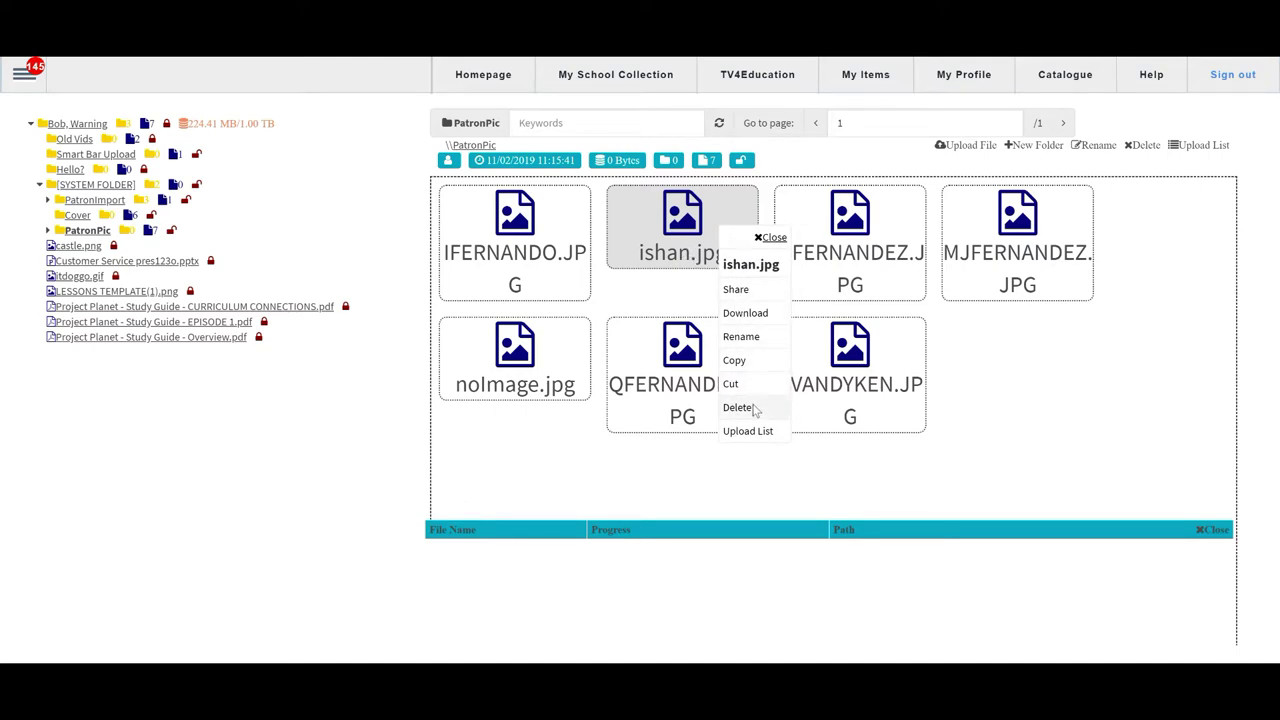
{"action": "left_click", "coordinate": [752, 407]}
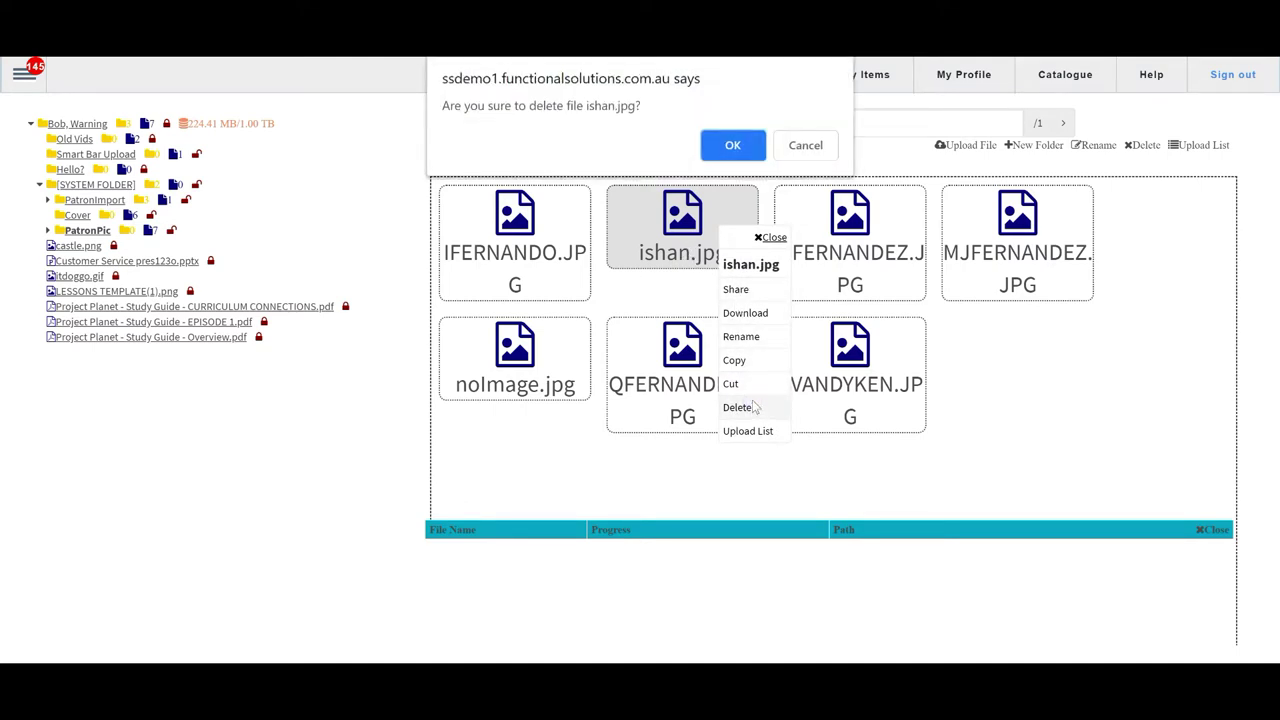
{"action": "left_click", "coordinate": [731, 146]}
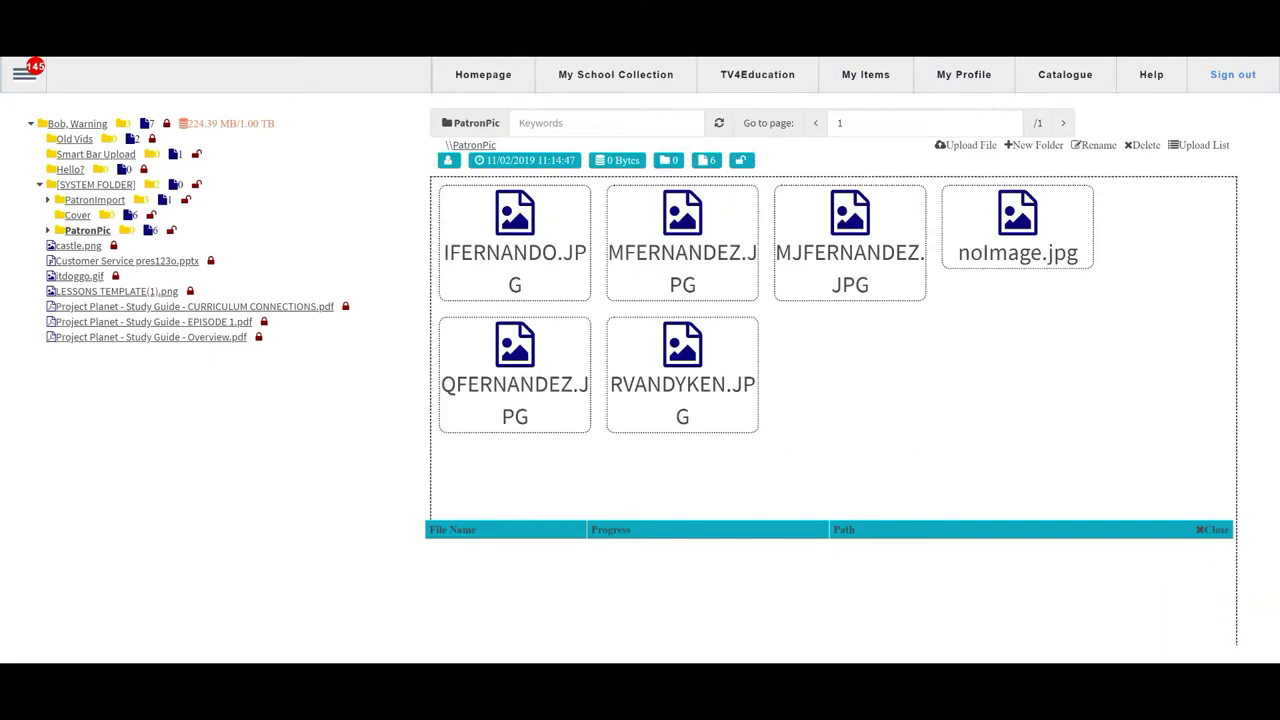
- Switch to File Explorer and upload the patron photo from Pictures > Patron images into the PatronPic folder again
{"action": "key", "text": "alt+Tab"}
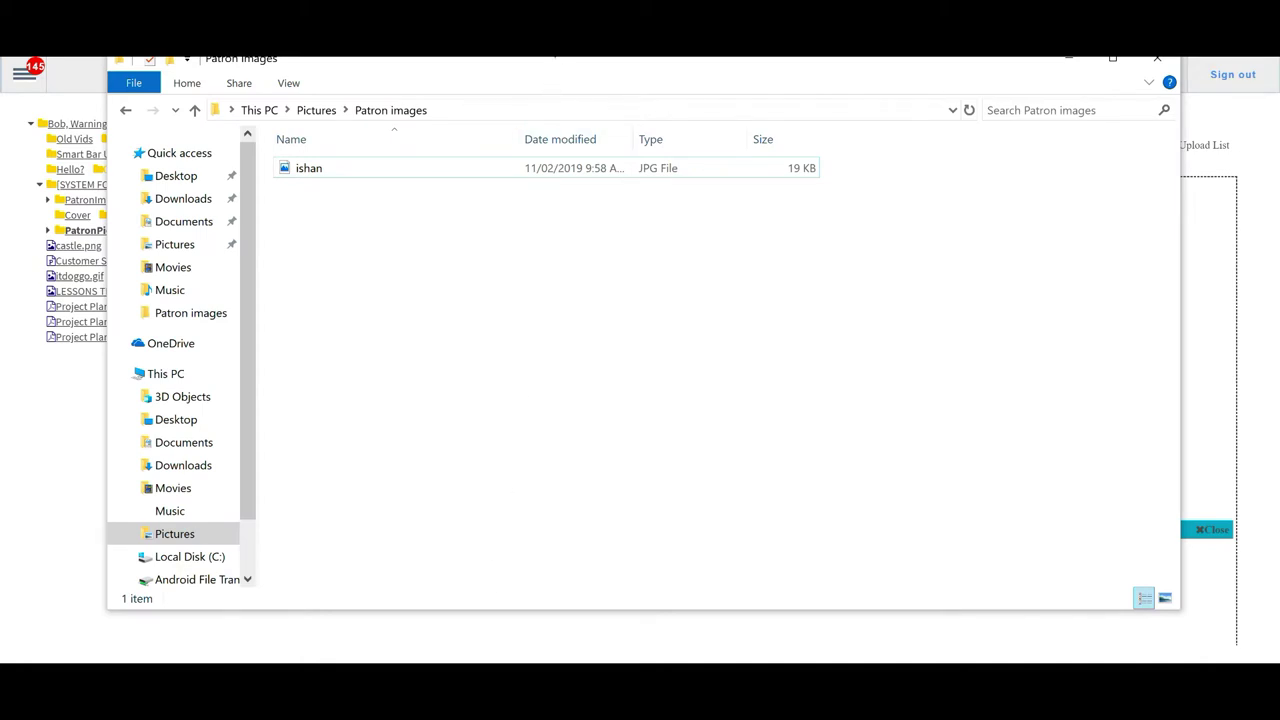
{"action": "left_click_drag", "start_coordinate": [561, 64], "coordinate": [544, 381]}
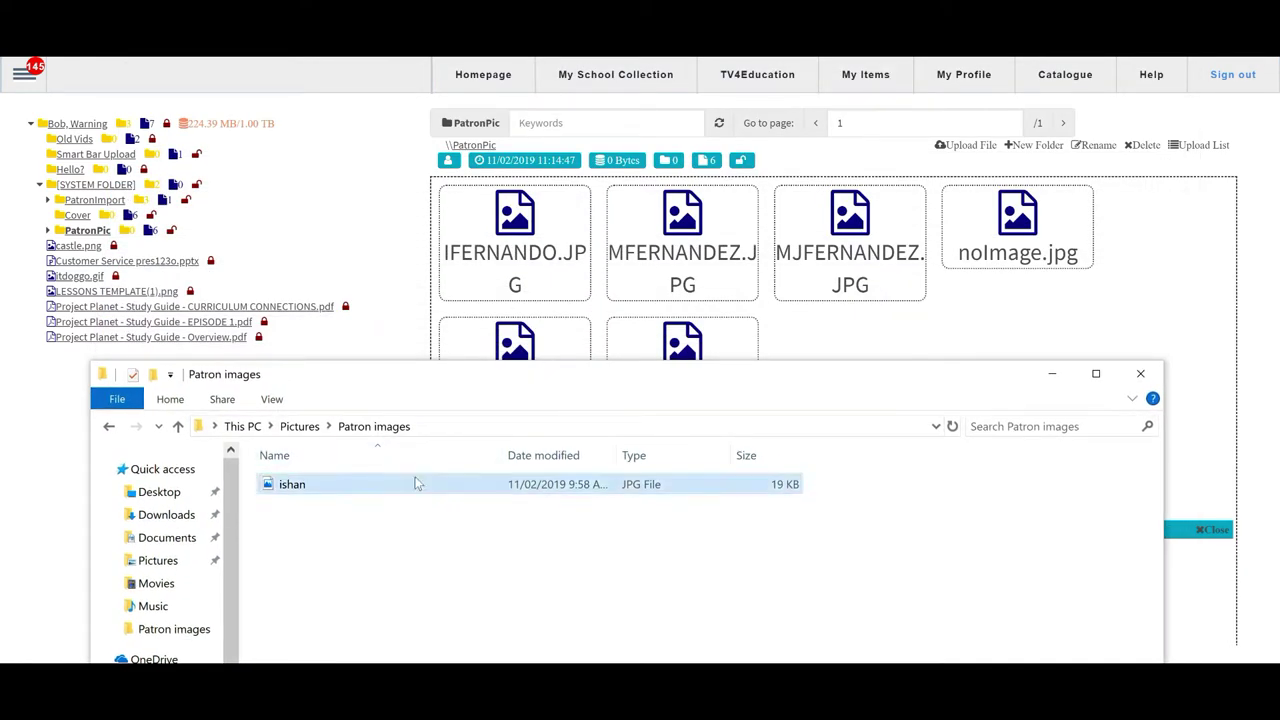
{"action": "left_click", "coordinate": [367, 489]}
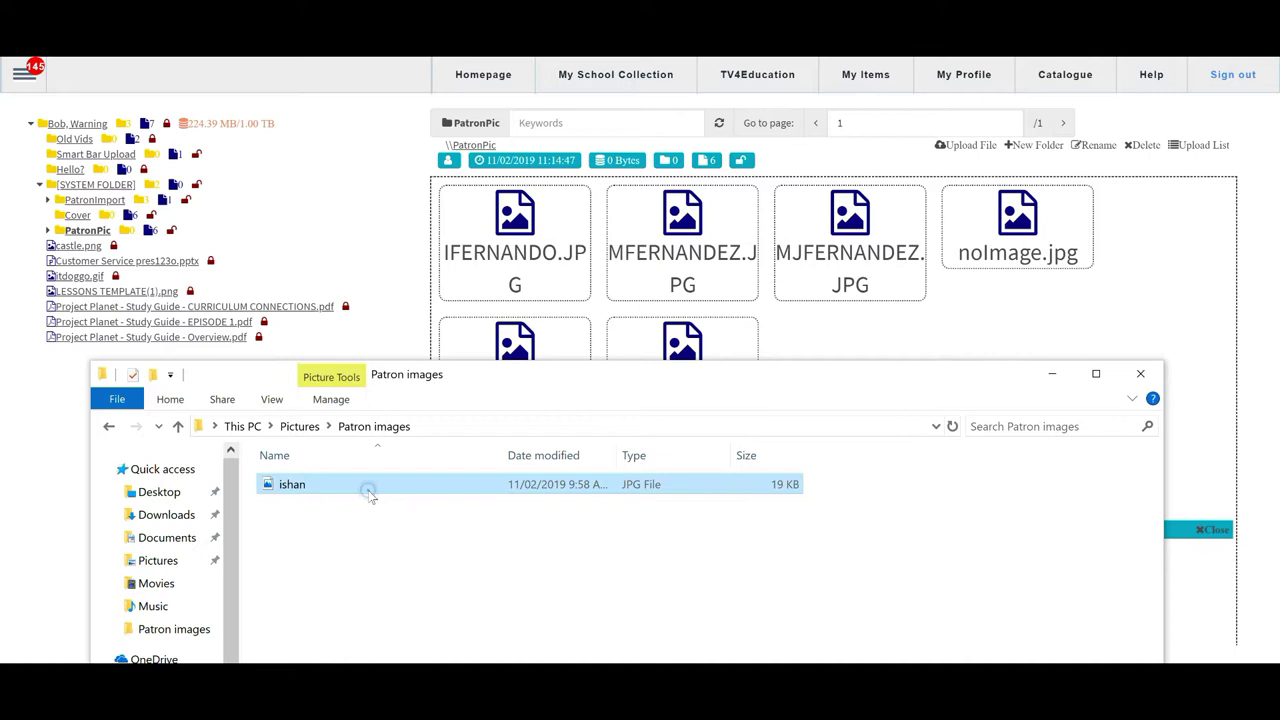
{"action": "left_click_drag", "start_coordinate": [327, 486], "coordinate": [934, 339]}
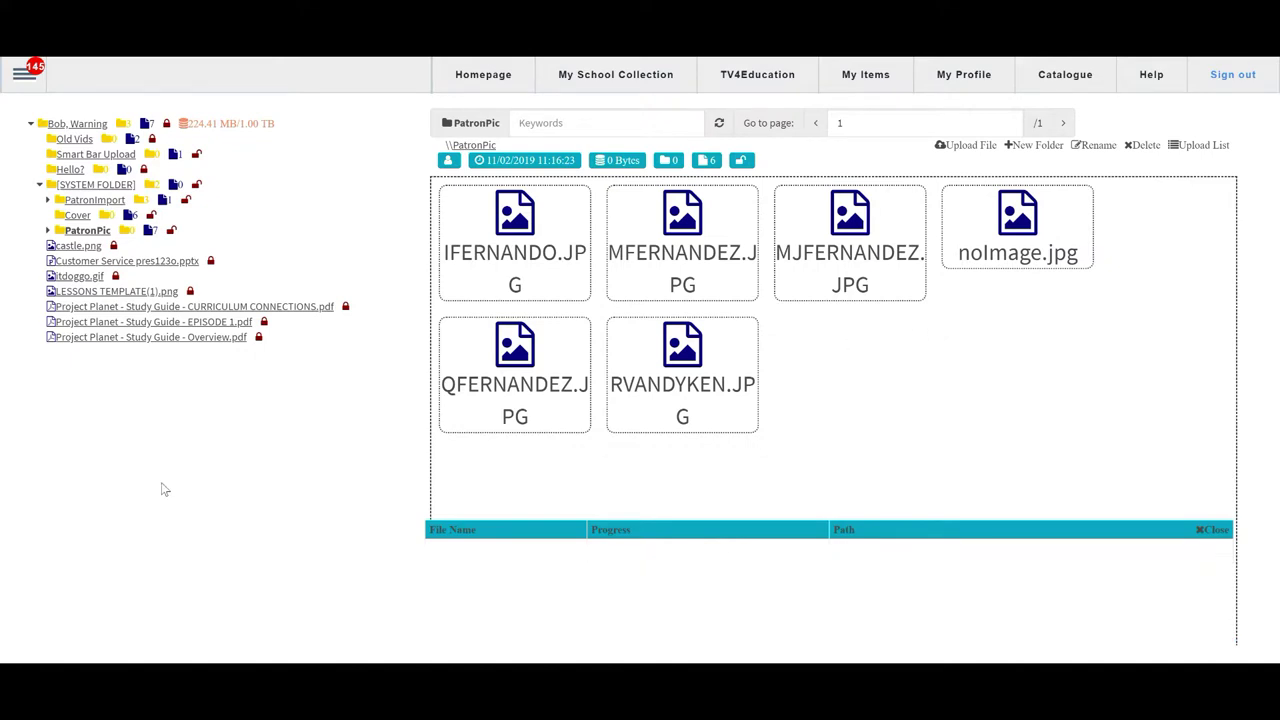
- Reload the folder tree, reopen PatronPic under SYSTEM FOLDER and open the newly uploaded patron photo
{"action": "left_click", "coordinate": [178, 456]}
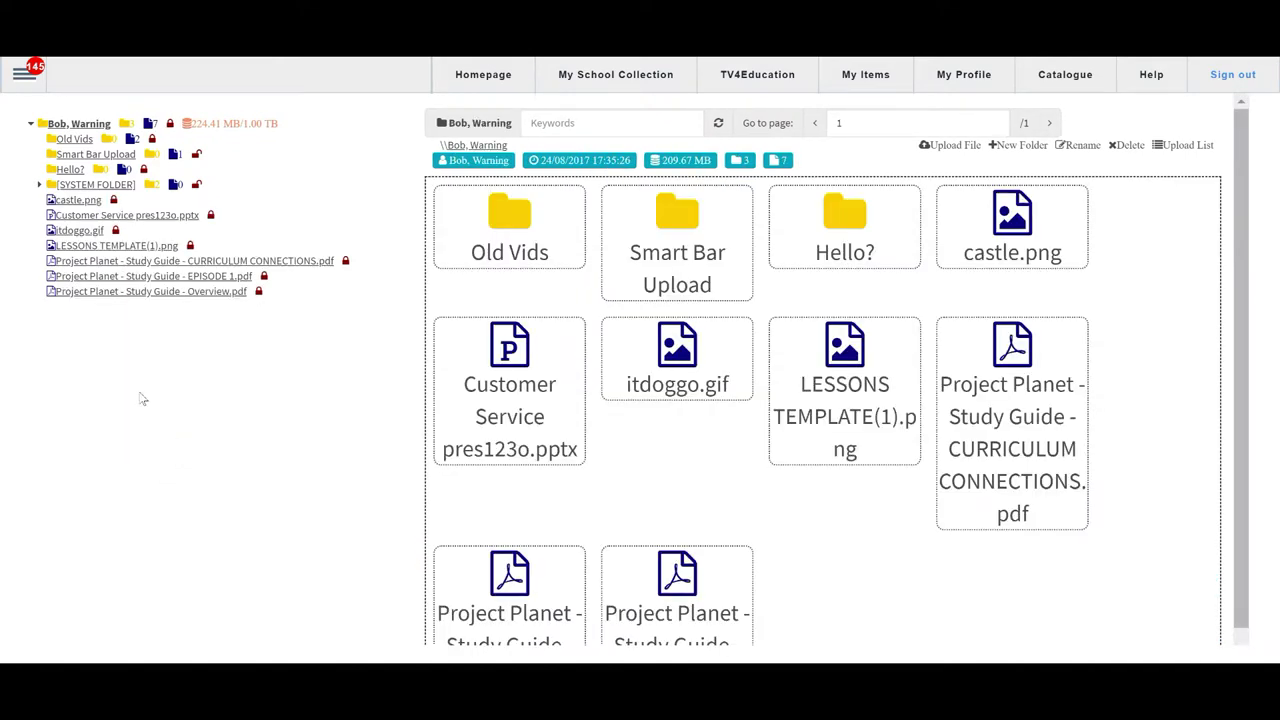
{"action": "left_click", "coordinate": [80, 186]}
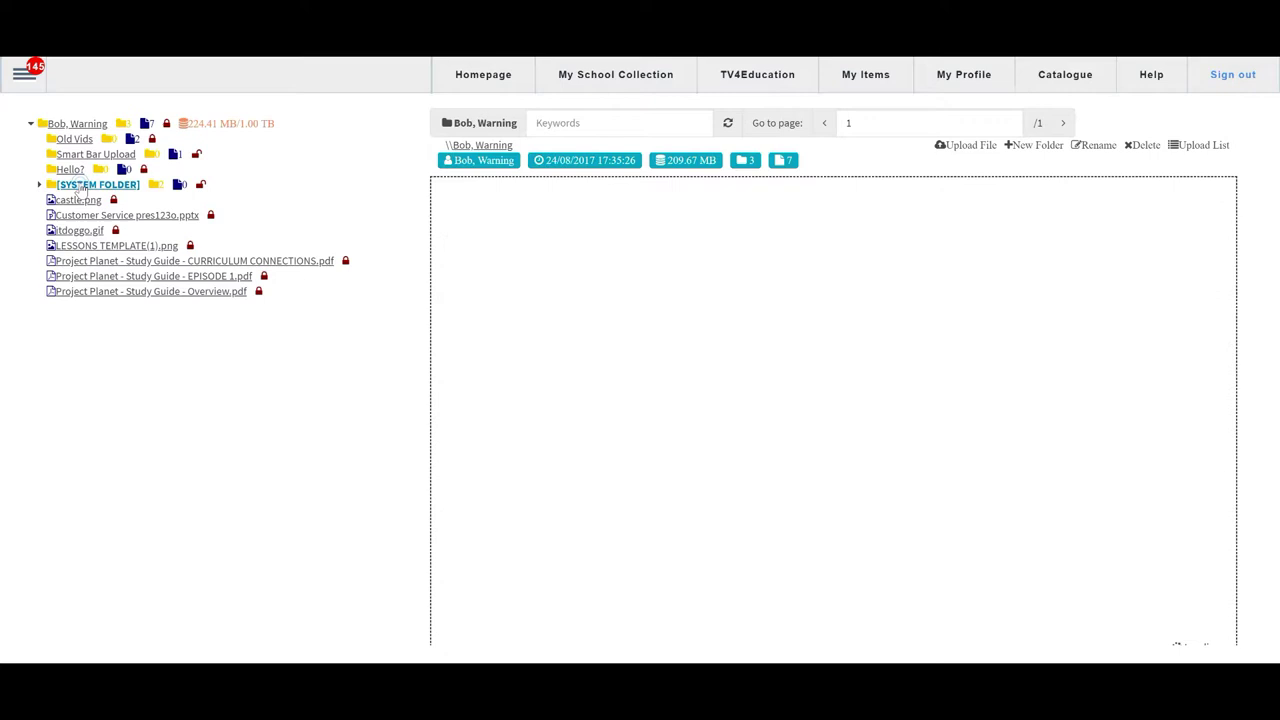
{"action": "left_click", "coordinate": [39, 184]}
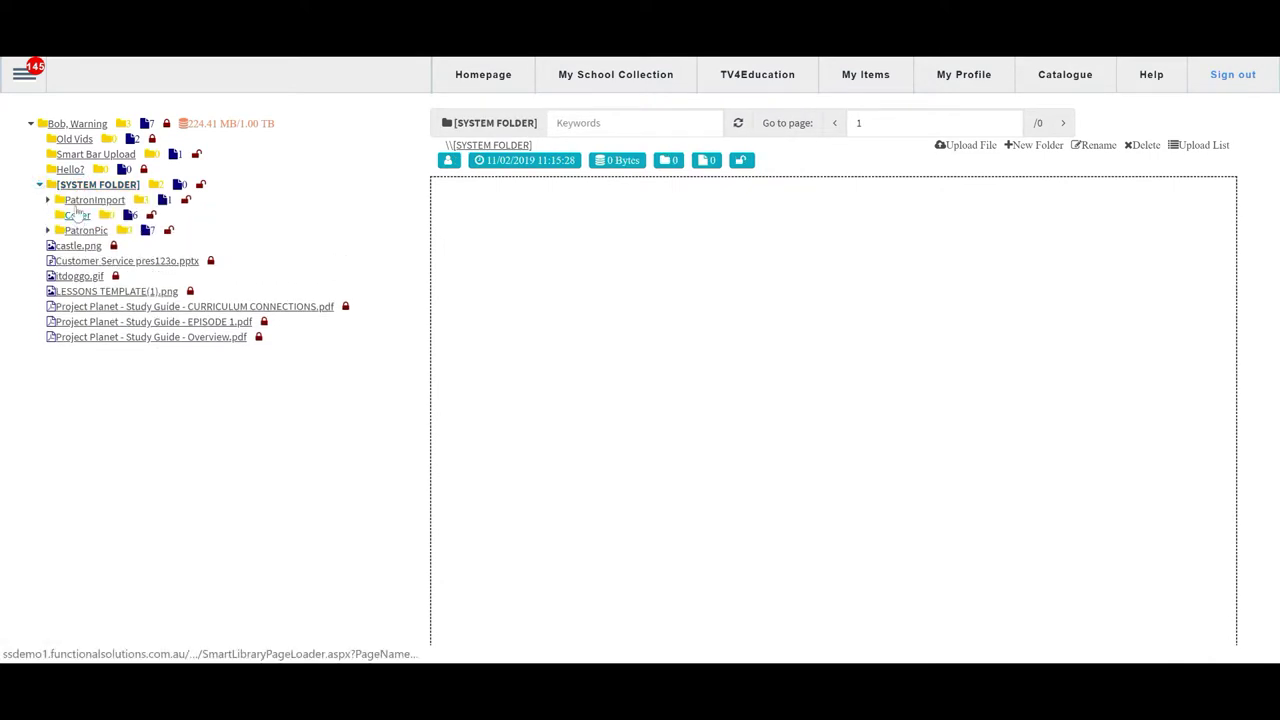
{"action": "left_click", "coordinate": [85, 231]}
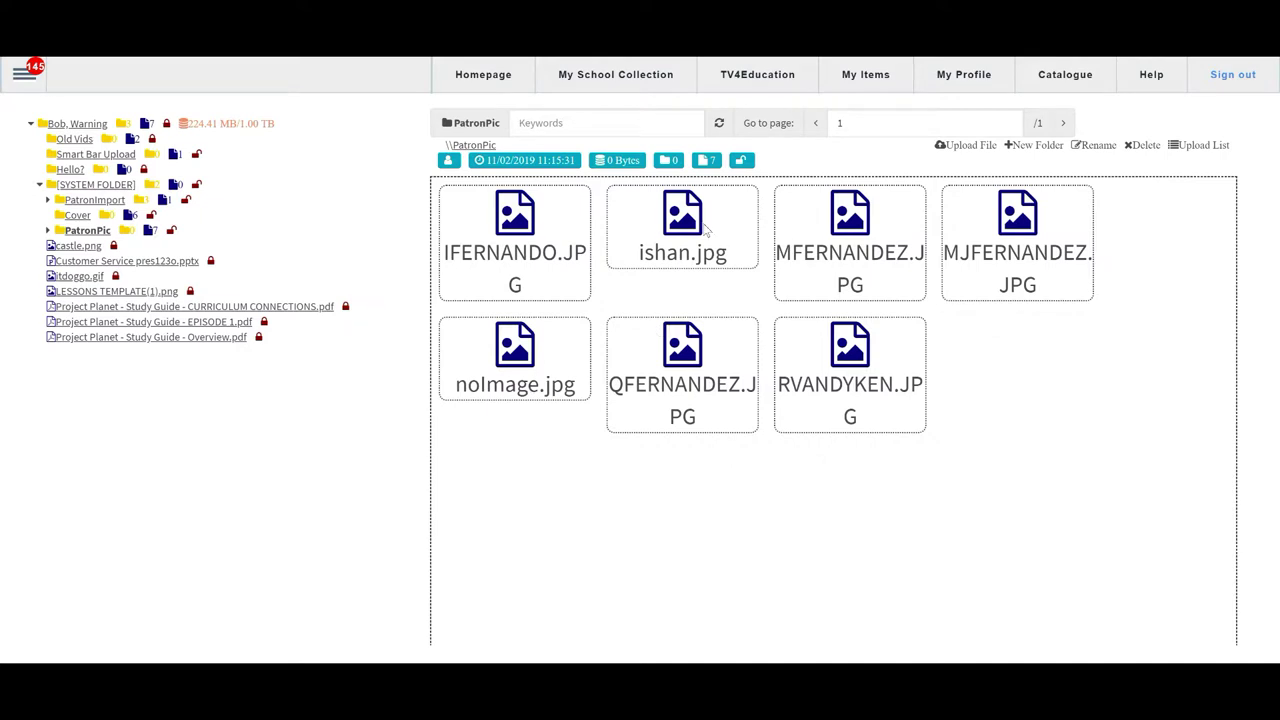
{"action": "double_click", "coordinate": [690, 238]}
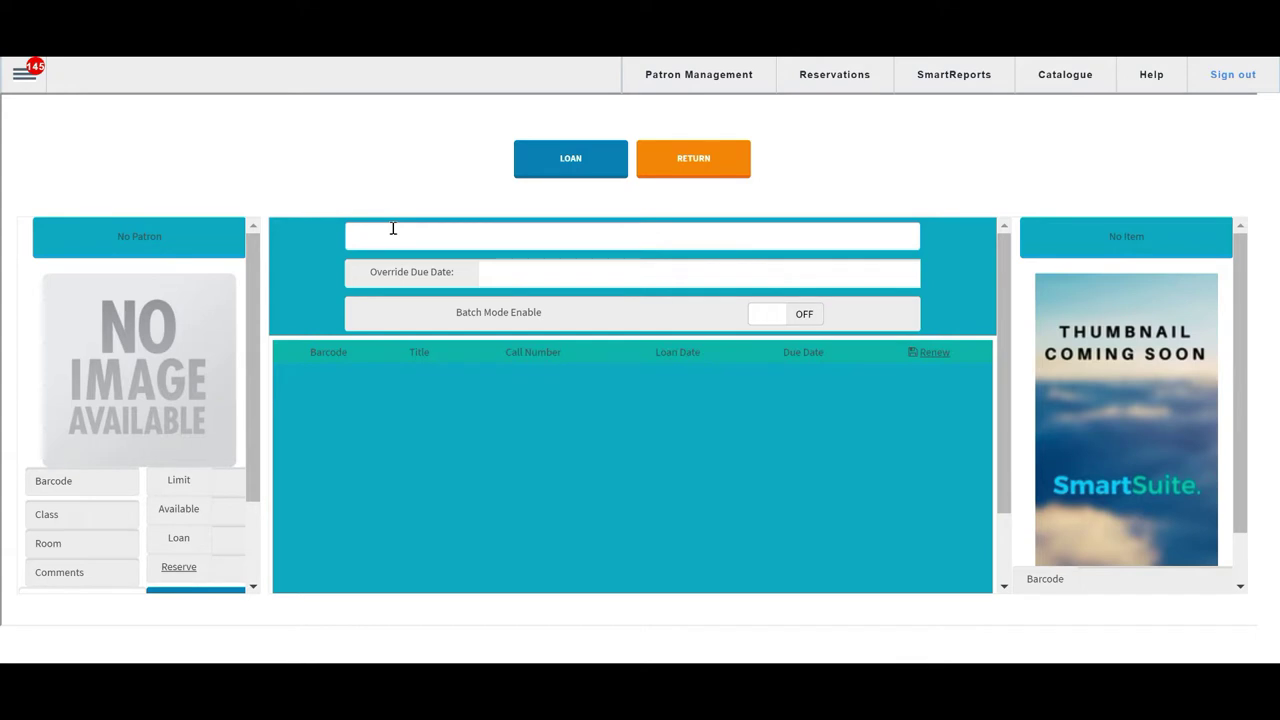
- Look up the patron by barcode on the circulation loan page to check the displayed photo
{"action": "left_click", "coordinate": [393, 228]}
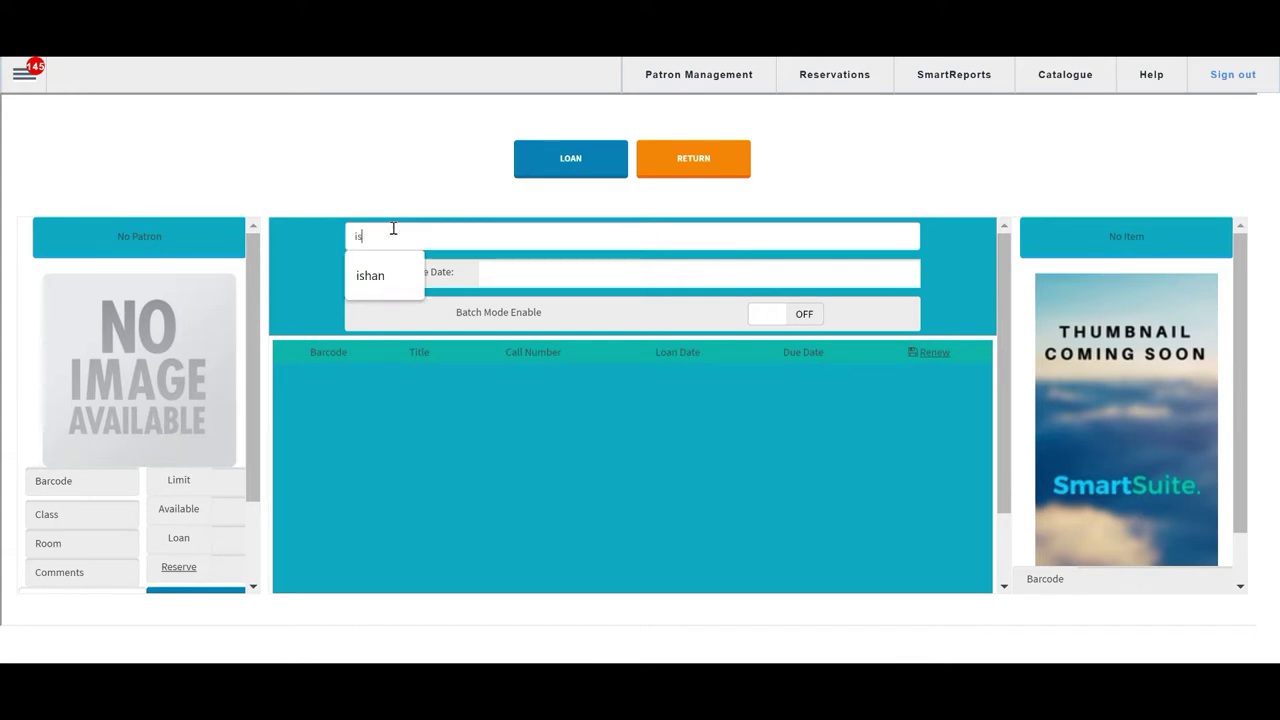
{"action": "key", "text": "Return"}
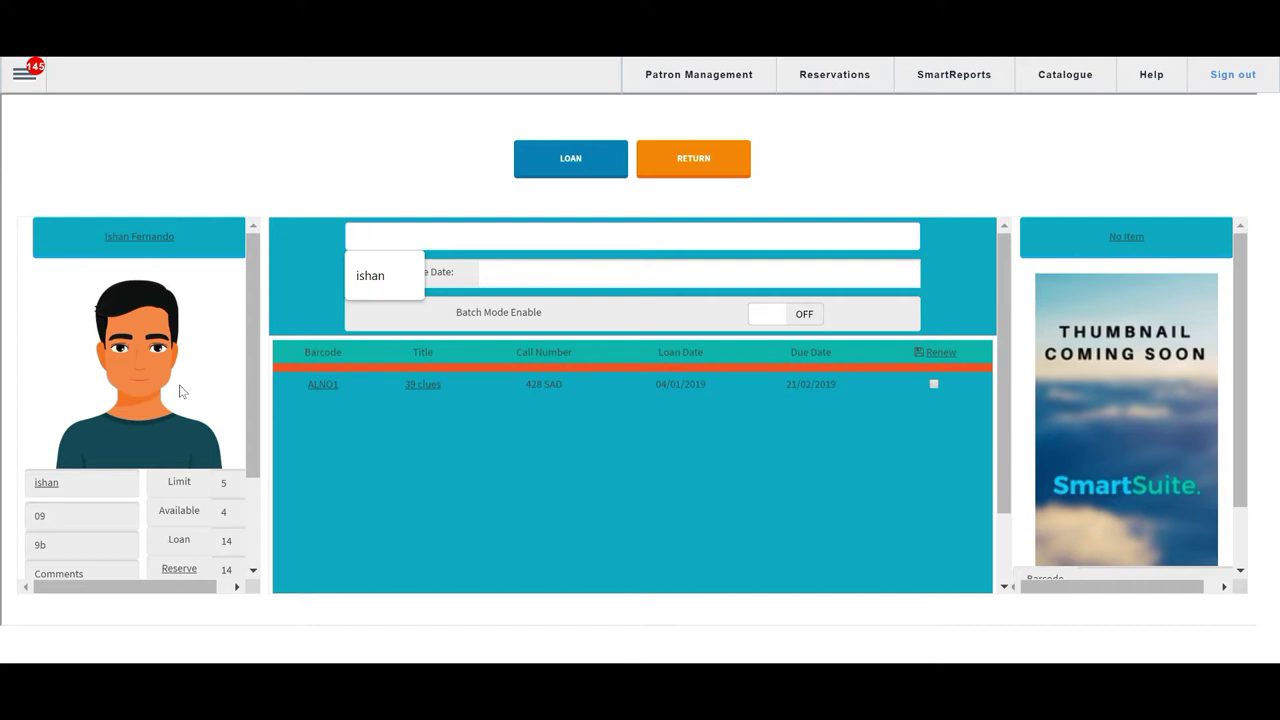
{"action": "left_click", "coordinate": [292, 278]}
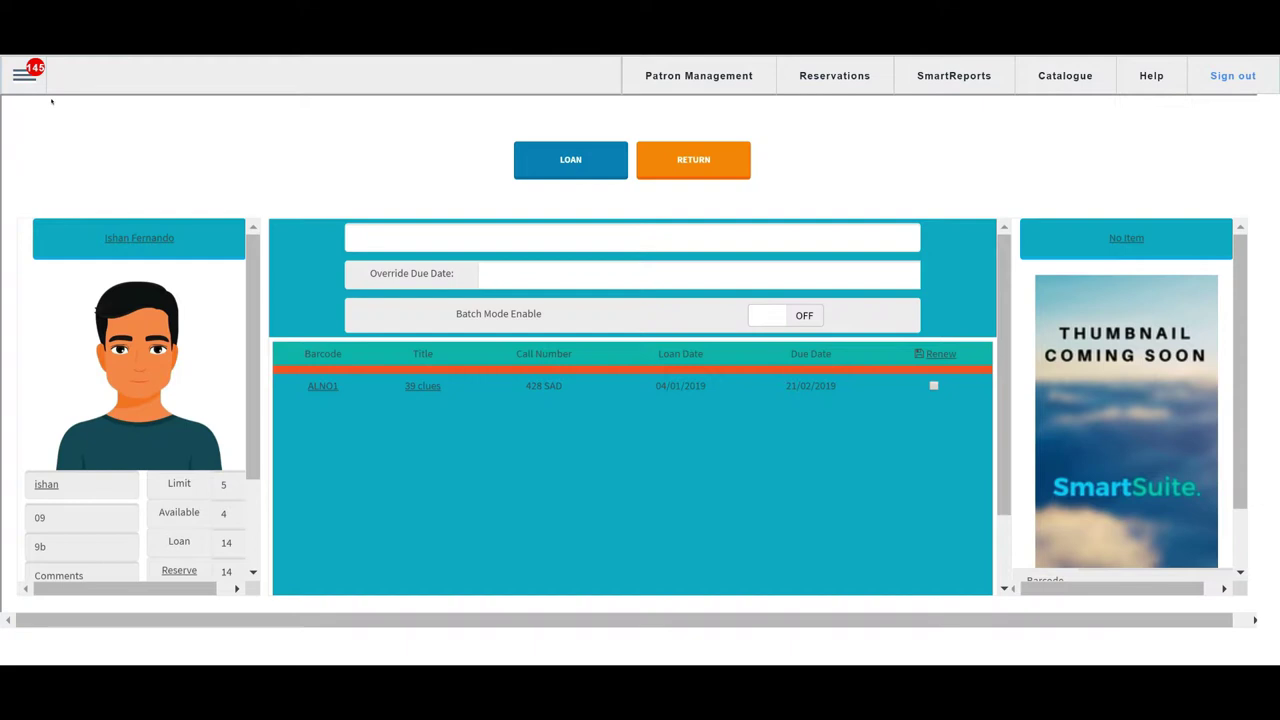
- Search the School's Collection for "hunger games" and open the record of The world of the Hunger Games
{"action": "left_click", "coordinate": [27, 80]}
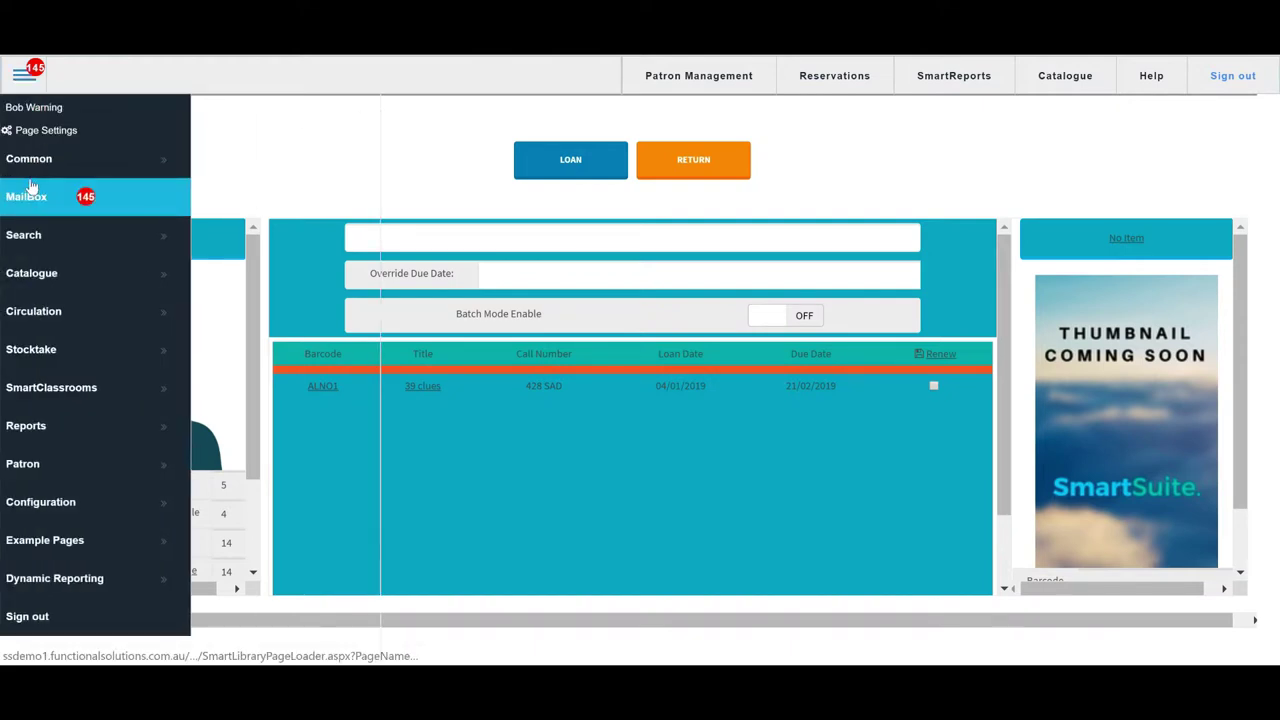
{"action": "mouse_move", "coordinate": [36, 172]}
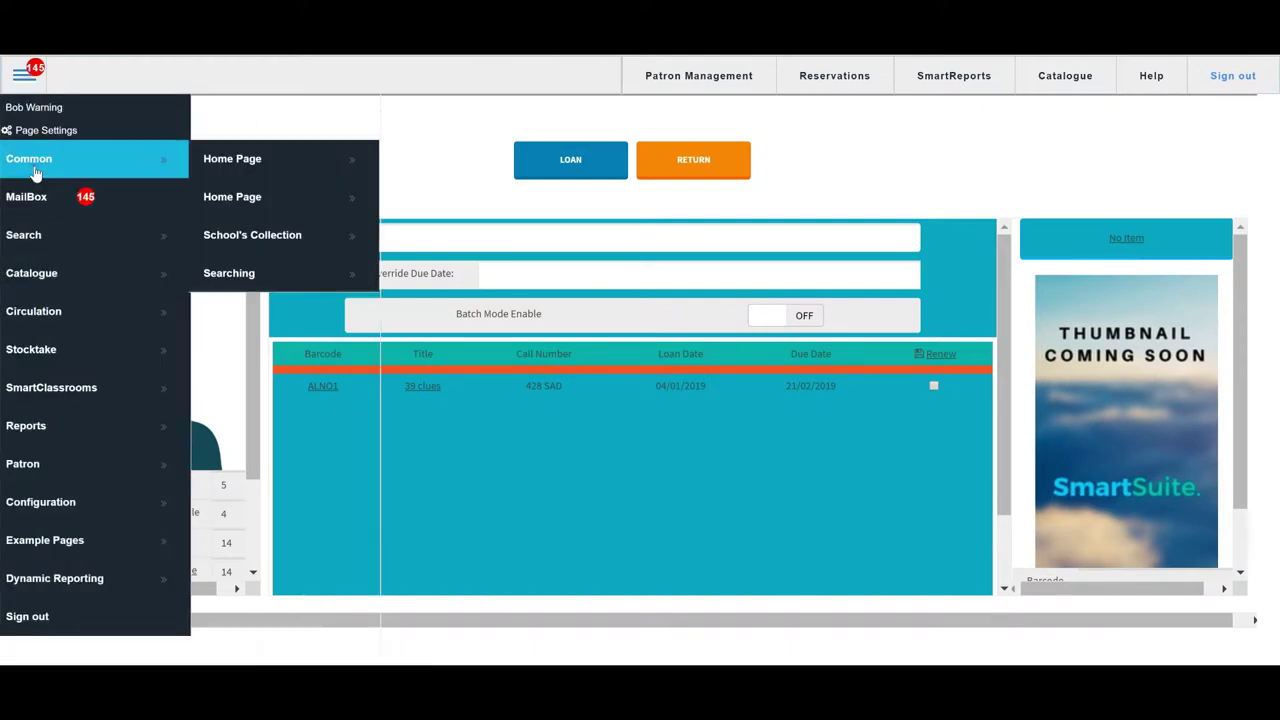
{"action": "left_click", "coordinate": [229, 230]}
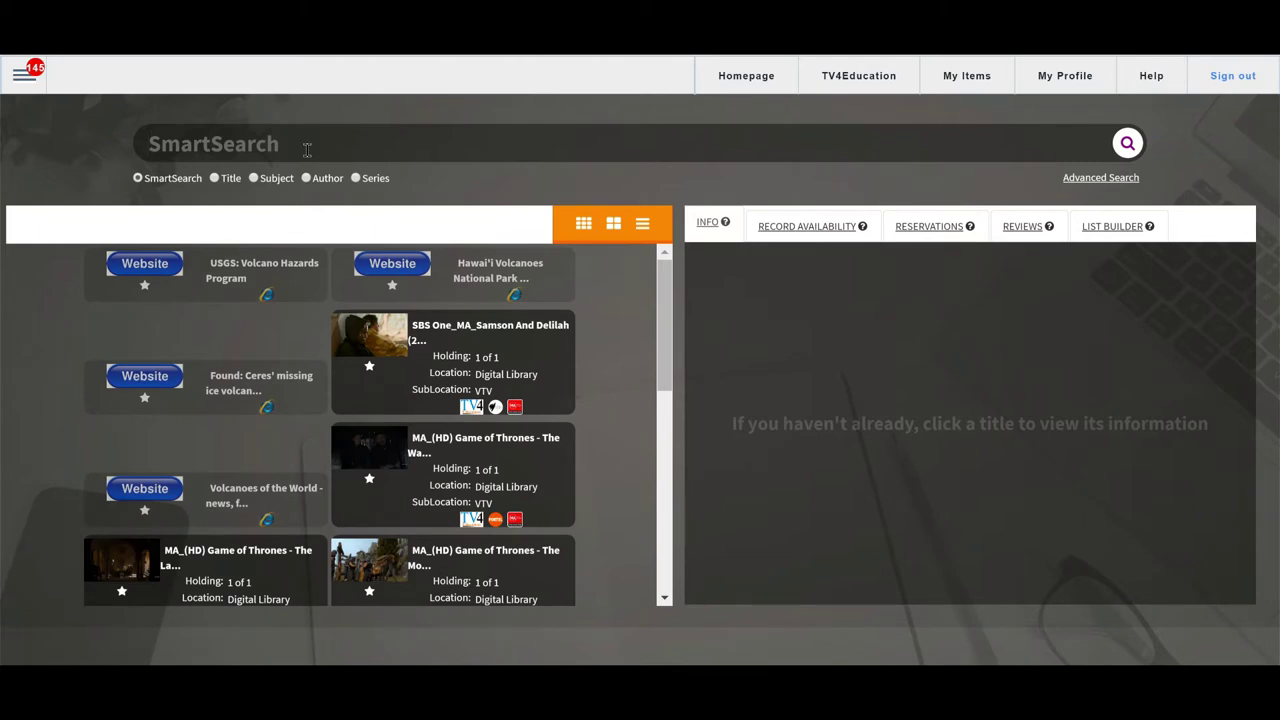
{"action": "type", "text": "hunger games"}
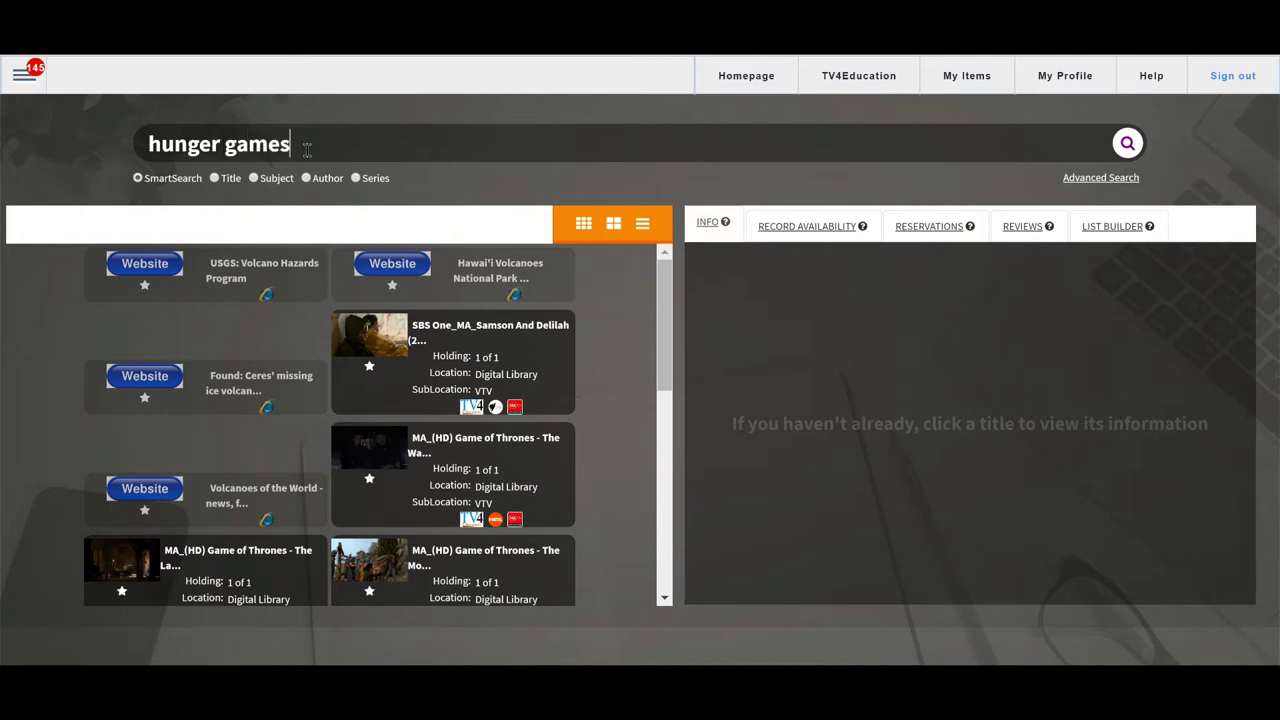
{"action": "key", "text": "Return"}
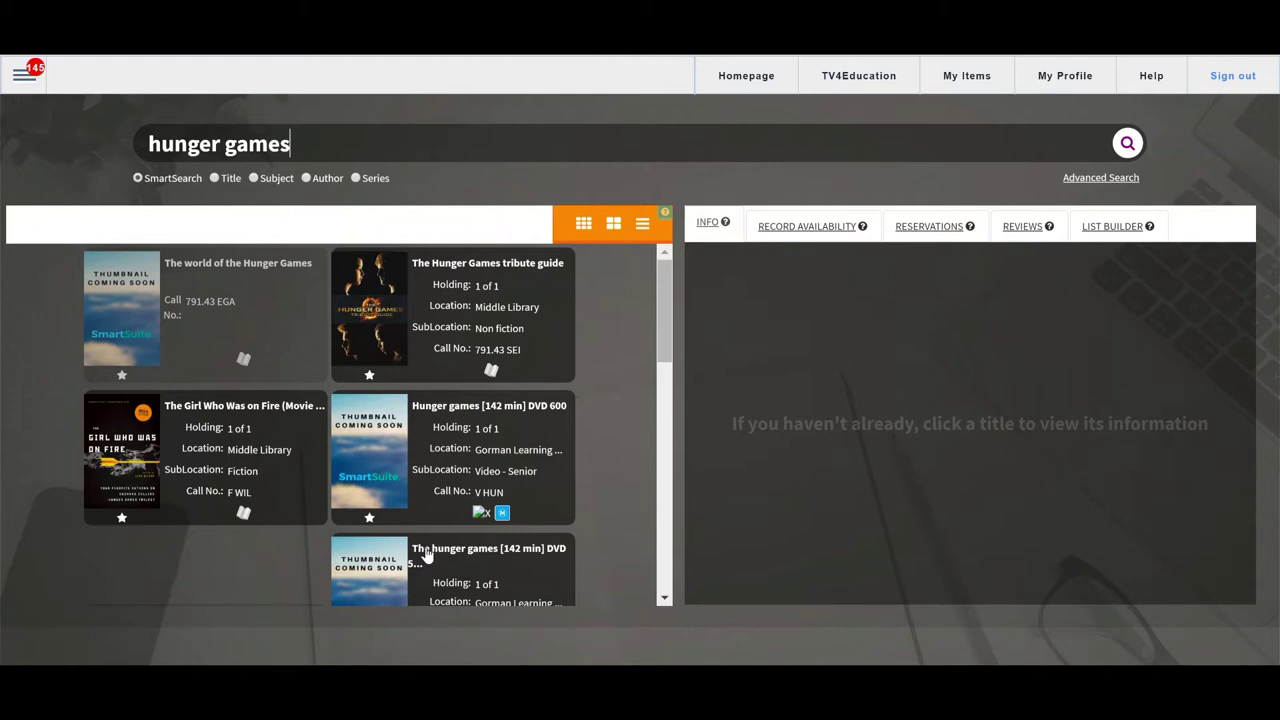
{"action": "left_click", "coordinate": [119, 322]}
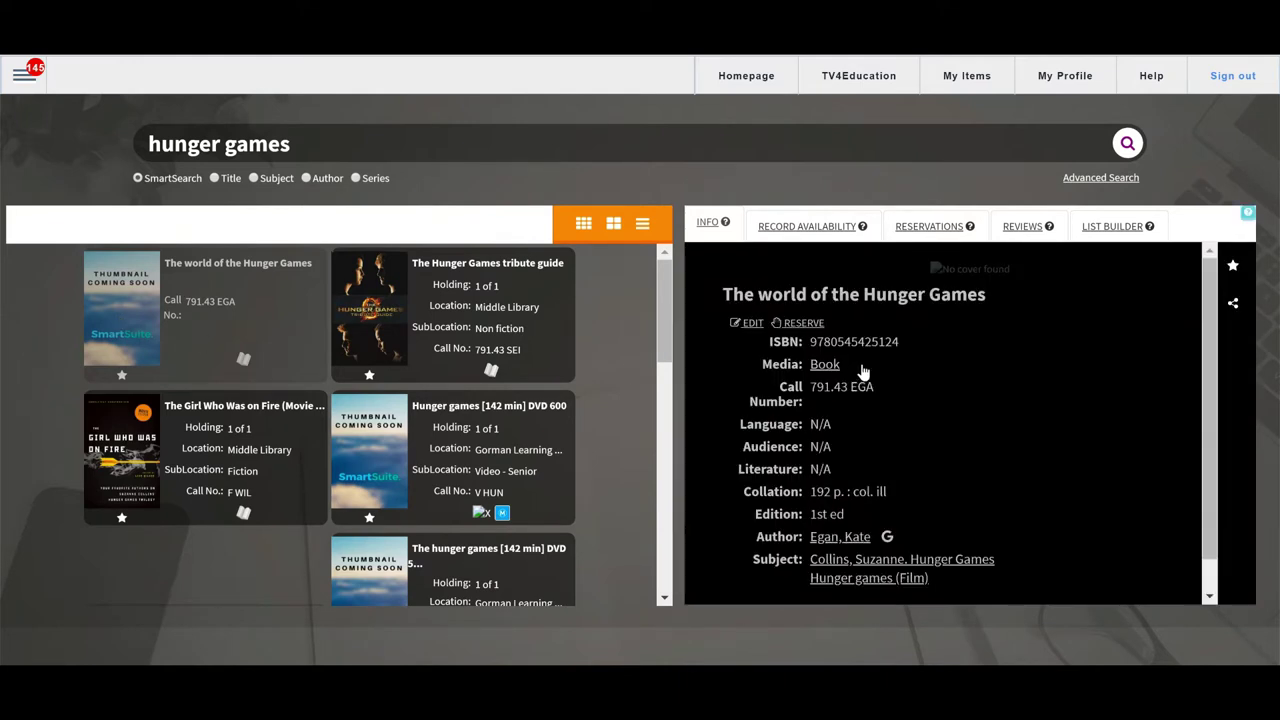
{"action": "double_click", "coordinate": [872, 343]}
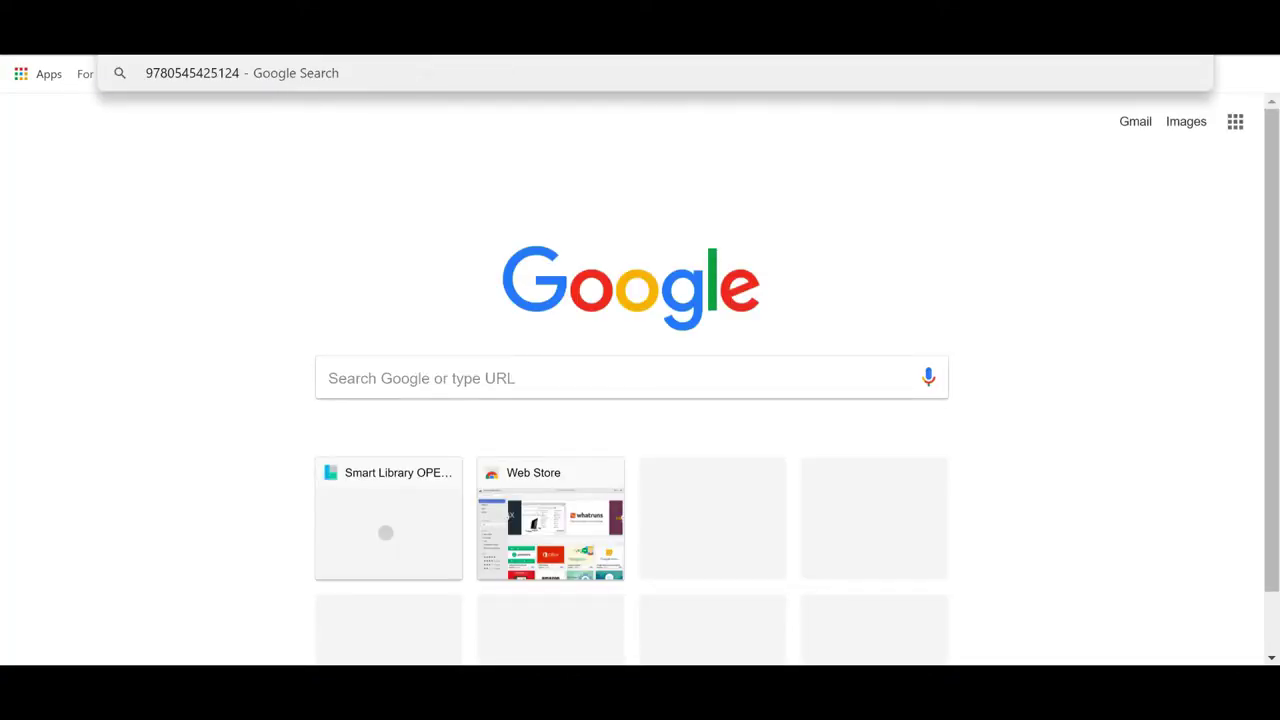
{"action": "left_click", "coordinate": [367, 376]}
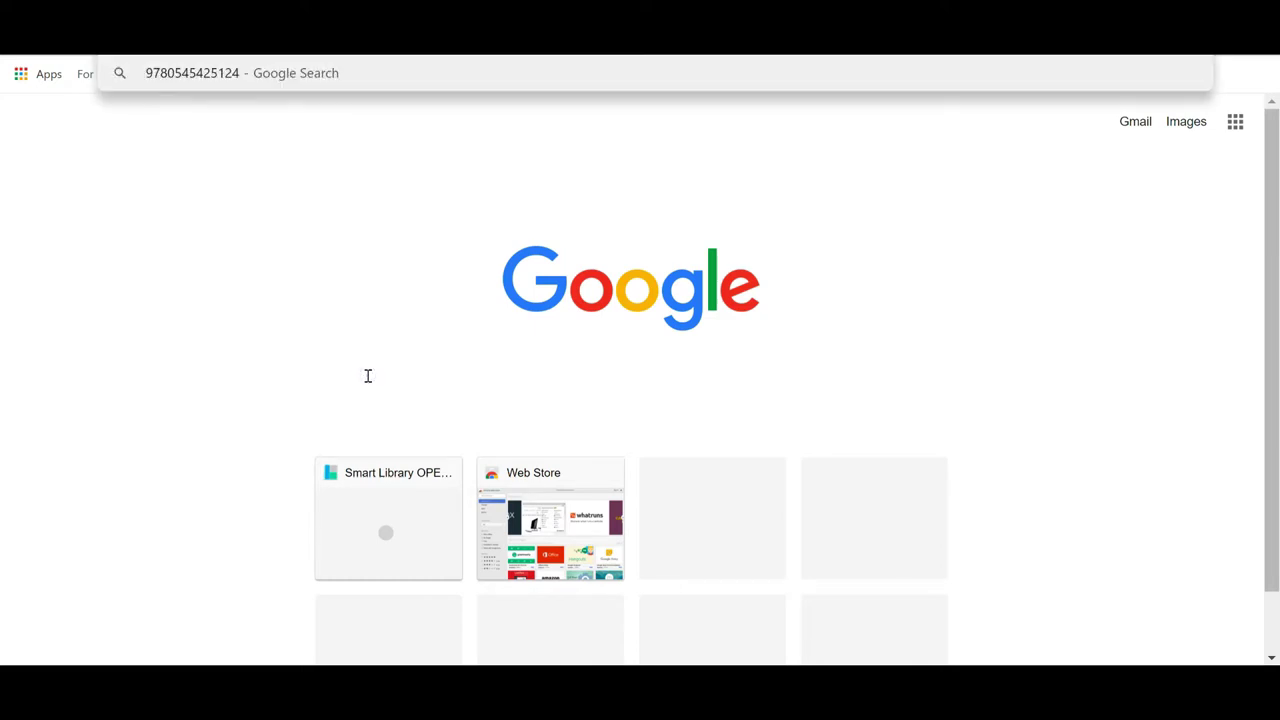
{"action": "key", "text": "Return"}
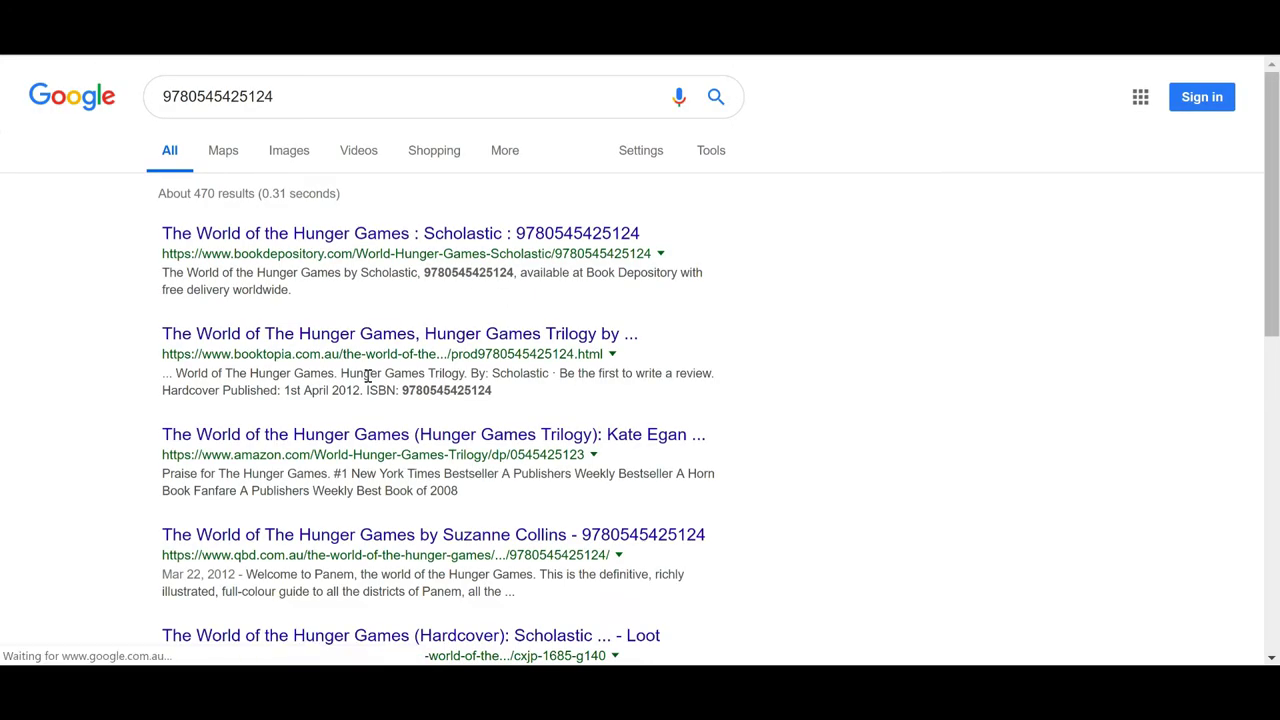
{"action": "left_click", "coordinate": [300, 157]}
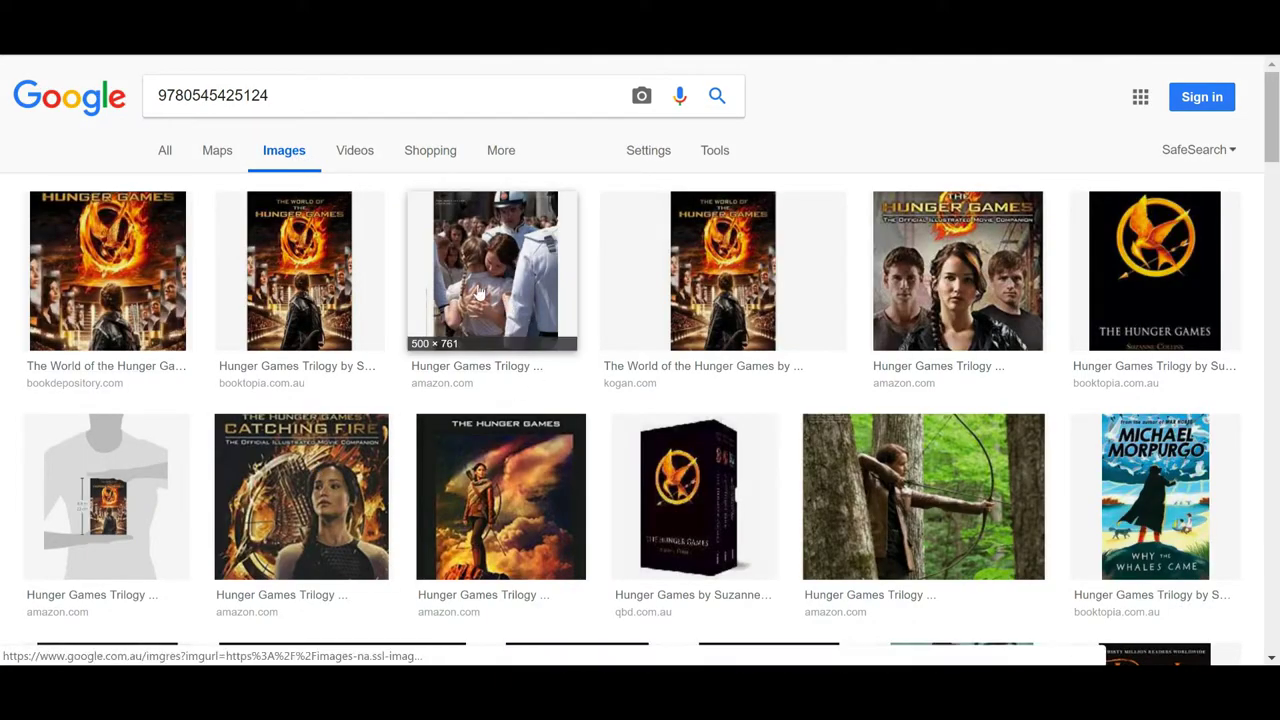
{"action": "left_click", "coordinate": [129, 262]}
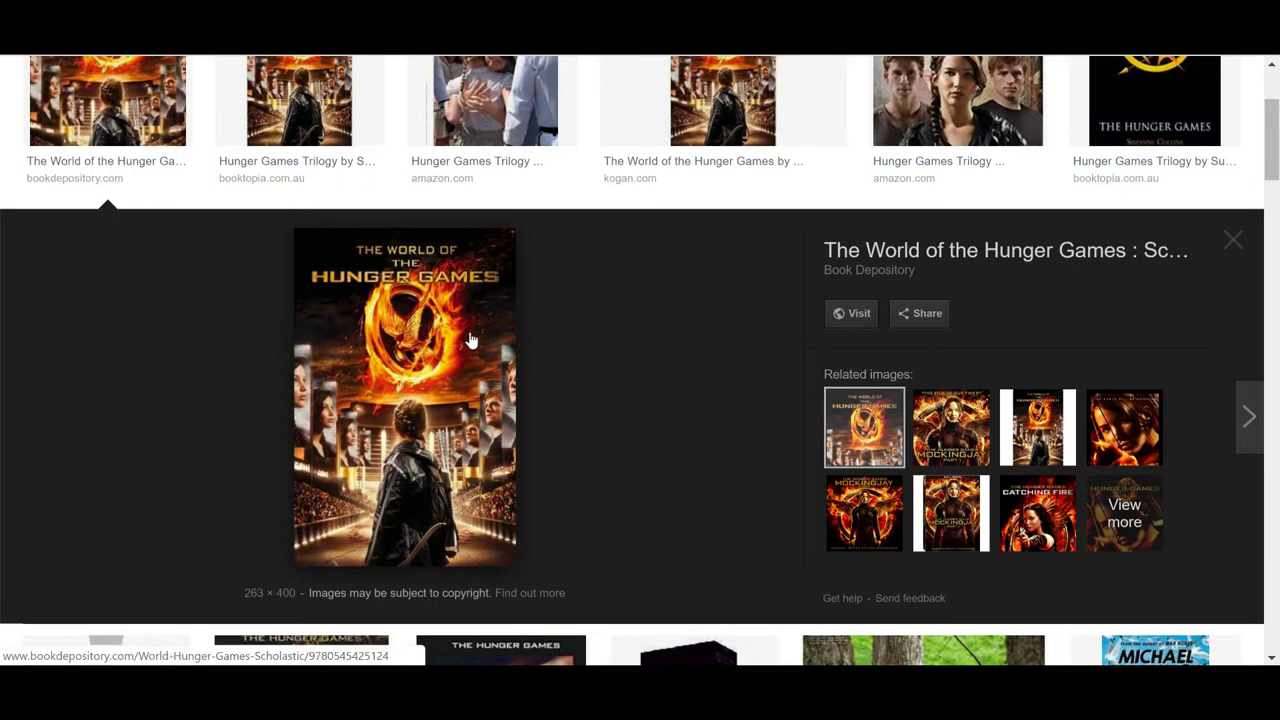
{"action": "right_click", "coordinate": [474, 341]}
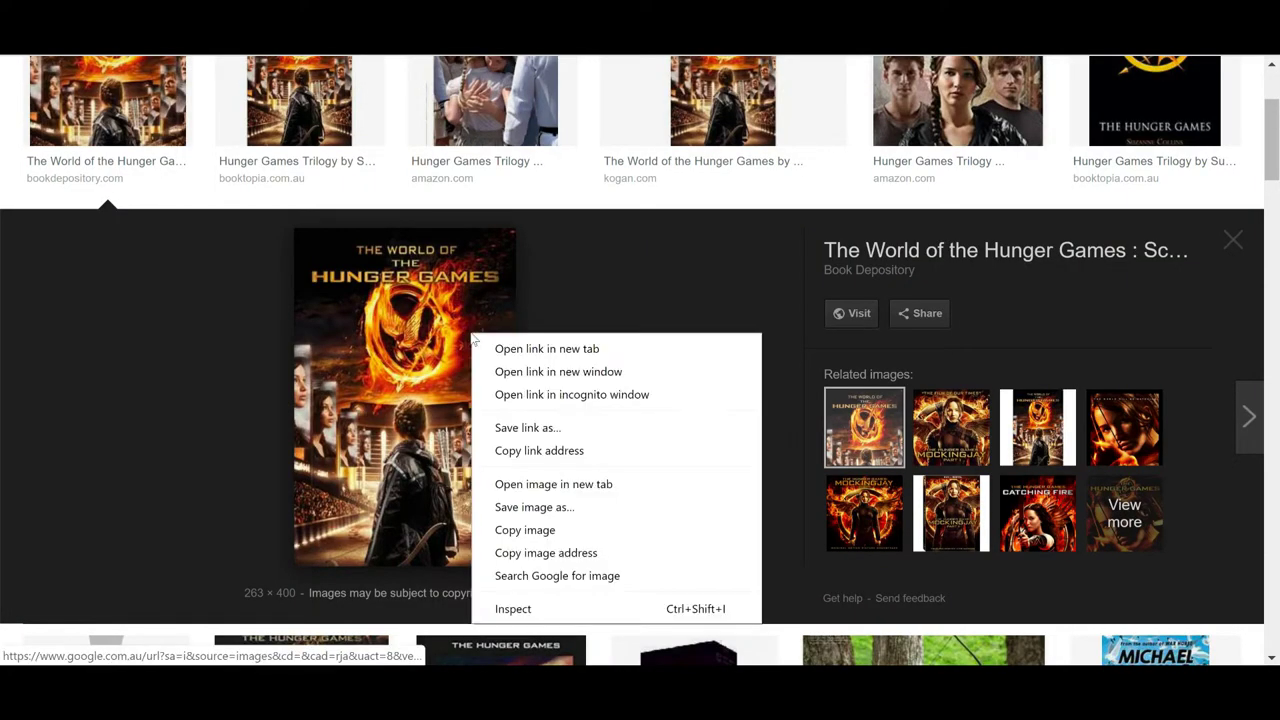
{"action": "left_click", "coordinate": [516, 507]}
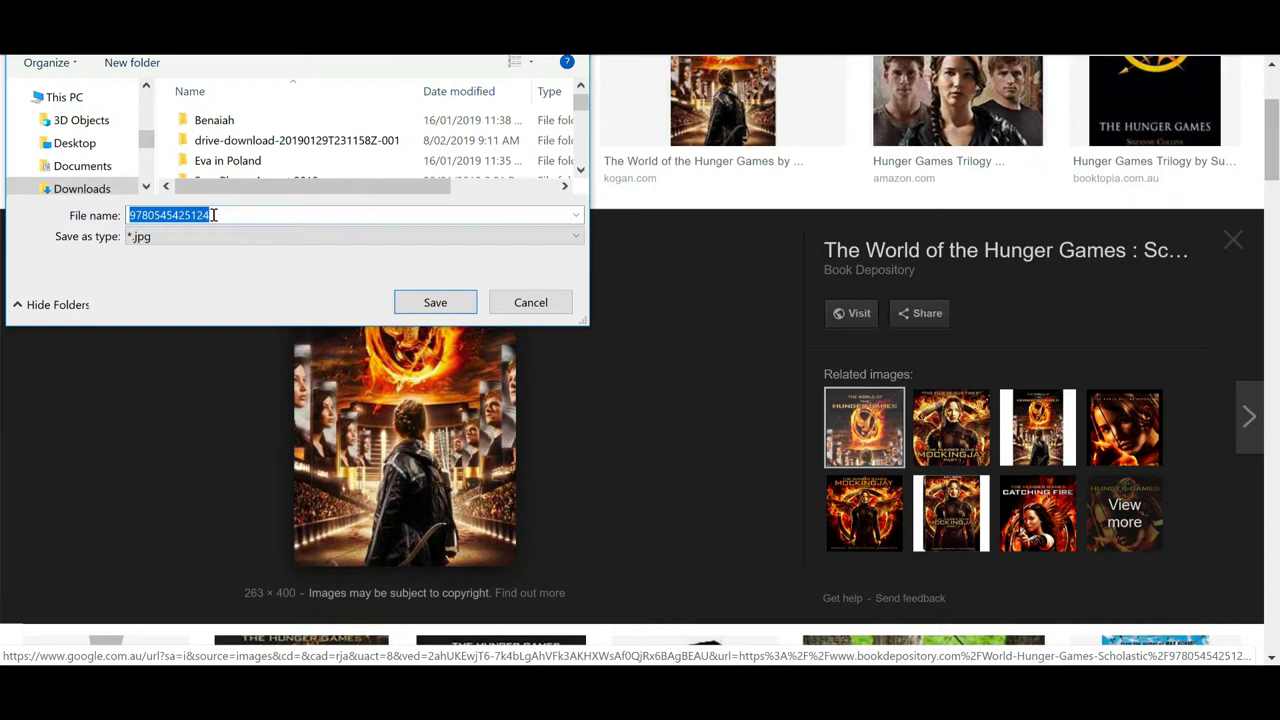
{"action": "left_click", "coordinate": [82, 168]}
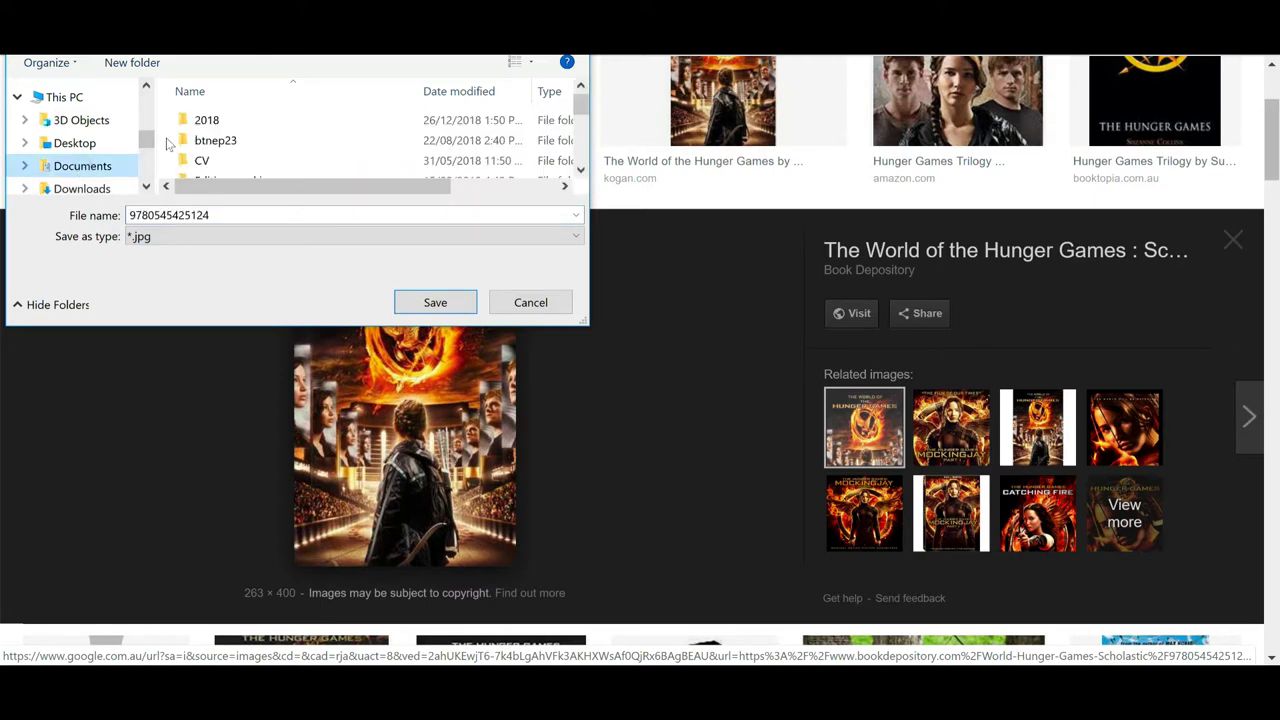
{"action": "scroll", "coordinate": [170, 145], "scroll_direction": "down", "scroll_amount": 1}
{"action": "scroll", "coordinate": [190, 148], "scroll_direction": "down", "scroll_amount": 3}
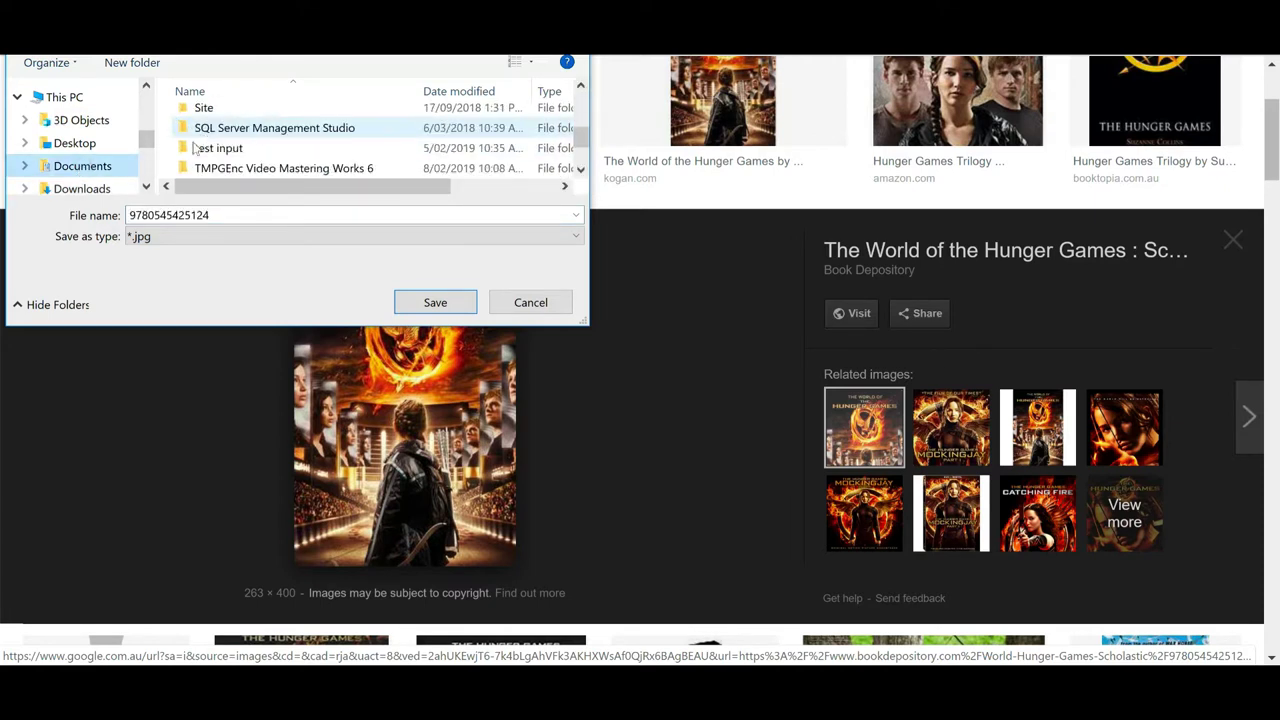
- Choose the Pictures folder as the save location and enlarge the save dialog to show all its folders
{"action": "scroll", "coordinate": [145, 150], "scroll_direction": "down", "scroll_amount": 2}
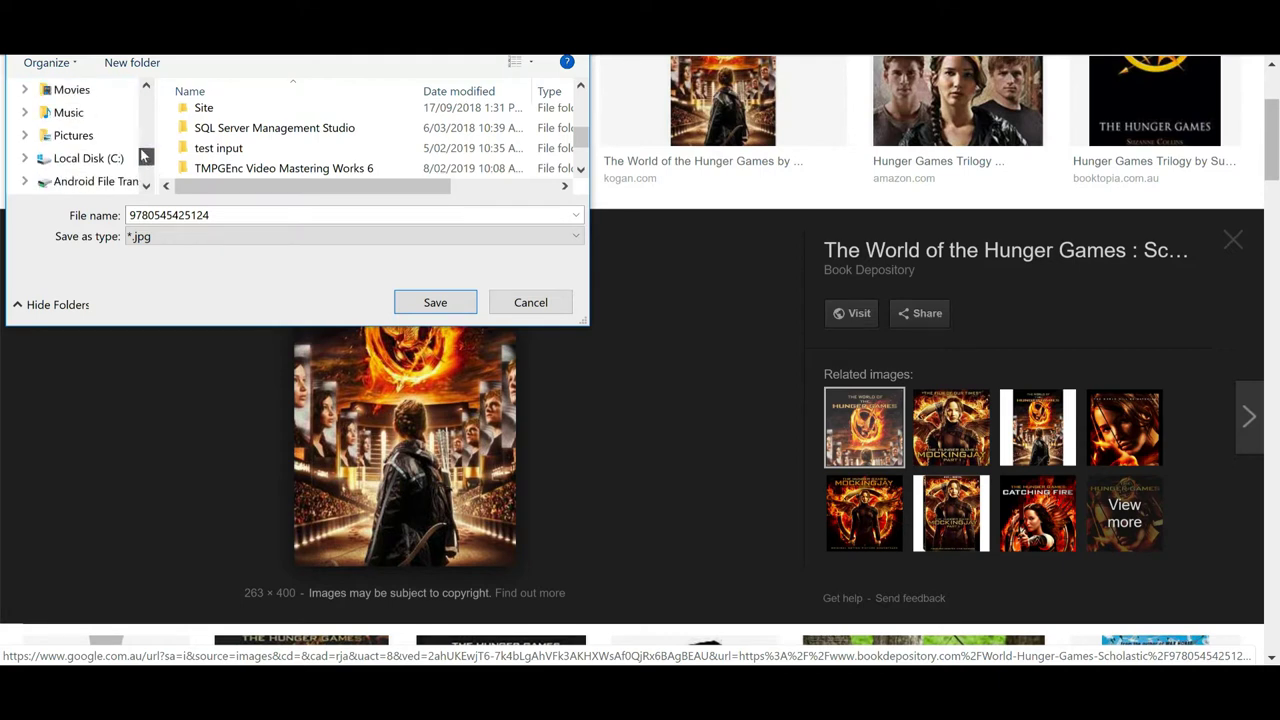
{"action": "scroll", "coordinate": [145, 156], "scroll_direction": "up", "scroll_amount": 1}
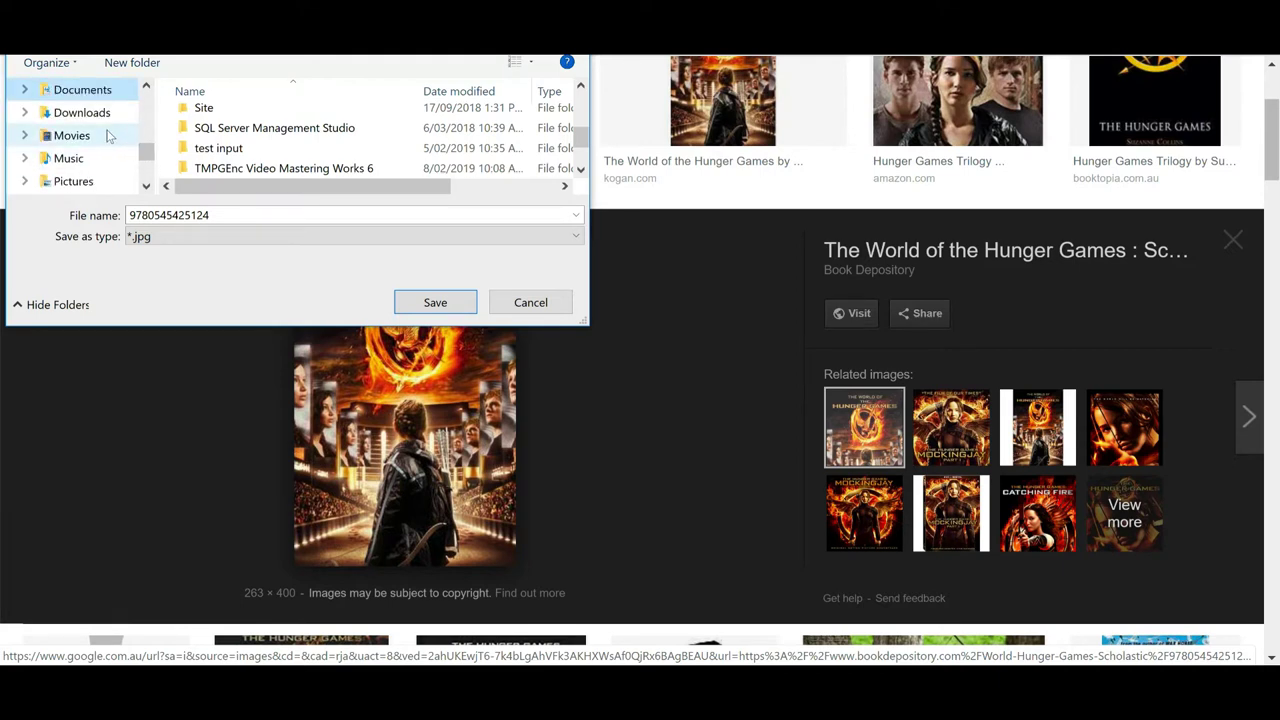
{"action": "left_click", "coordinate": [146, 88]}
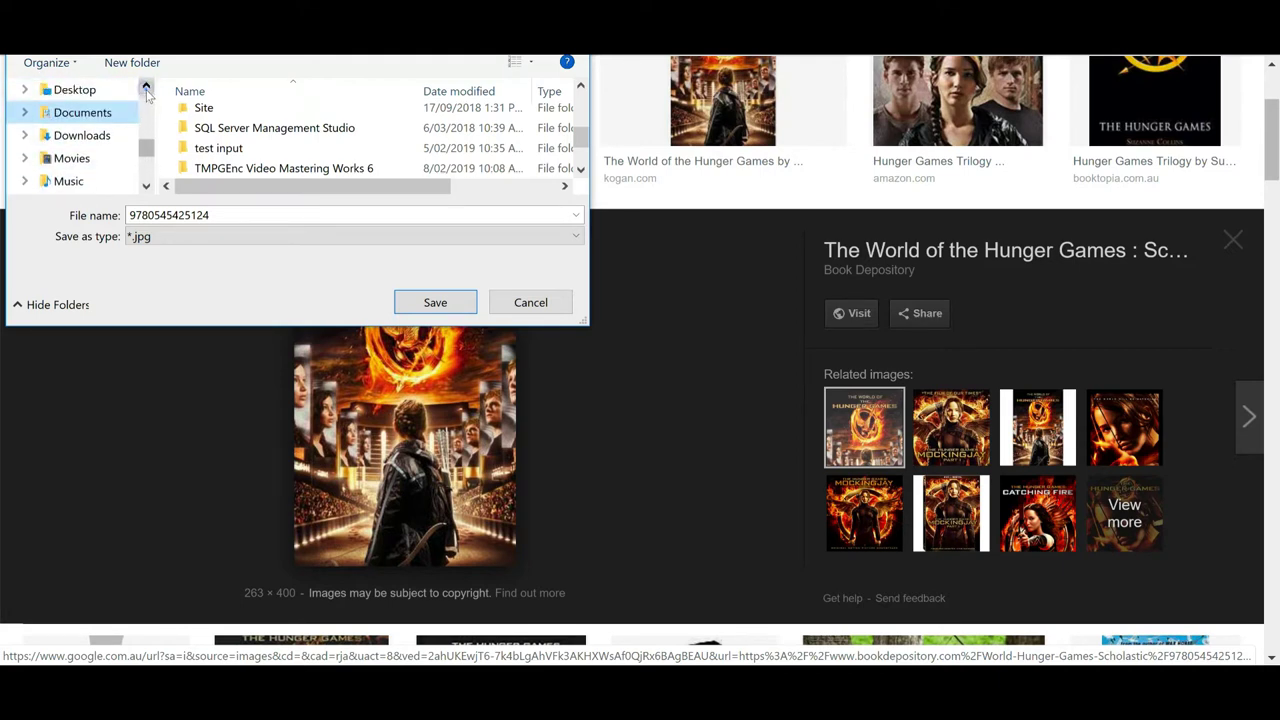
{"action": "left_click", "coordinate": [146, 88]}
{"action": "left_click", "coordinate": [146, 88]}
{"action": "left_click", "coordinate": [146, 88]}
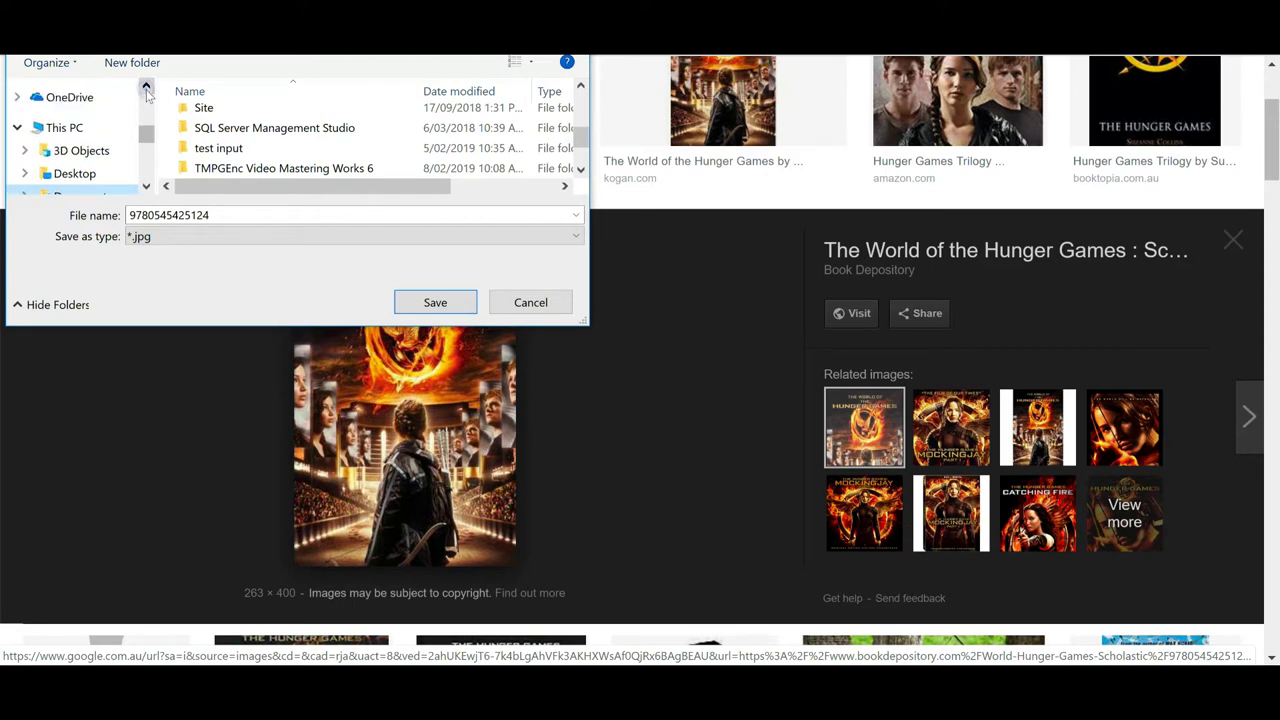
{"action": "left_click", "coordinate": [146, 186]}
{"action": "left_click", "coordinate": [146, 186]}
{"action": "left_click", "coordinate": [146, 186]}
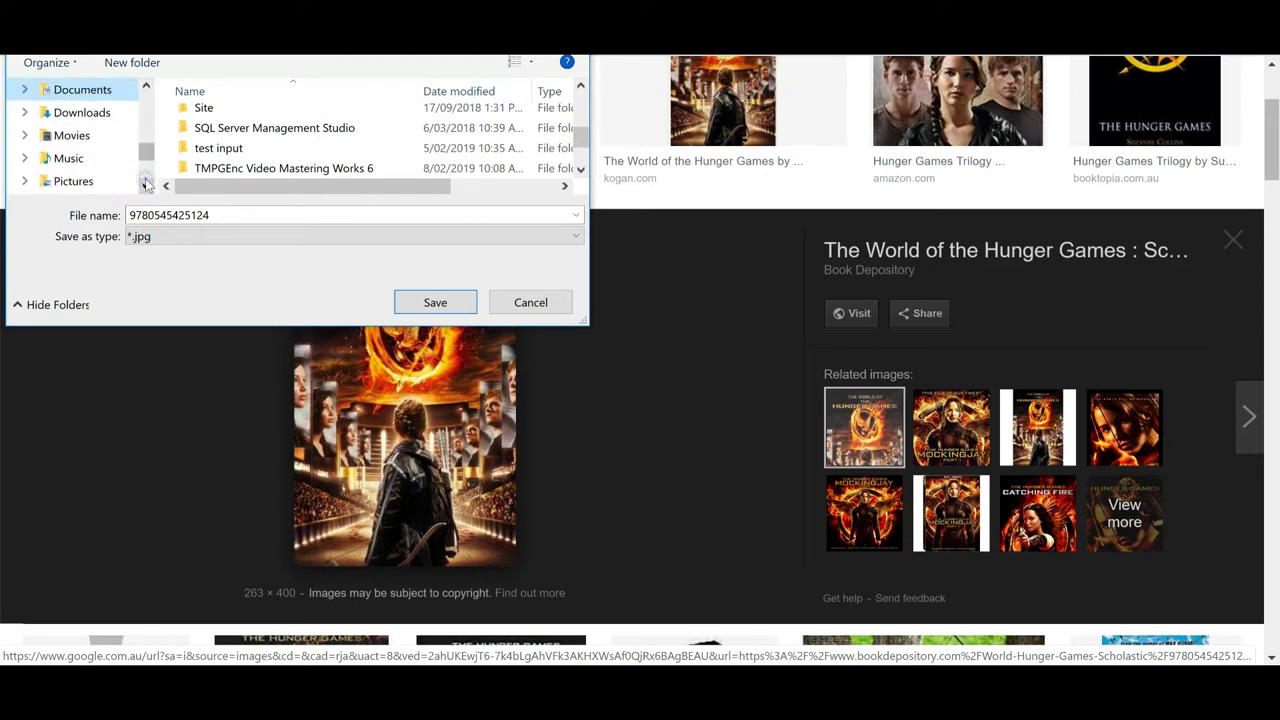
{"action": "left_click", "coordinate": [75, 181]}
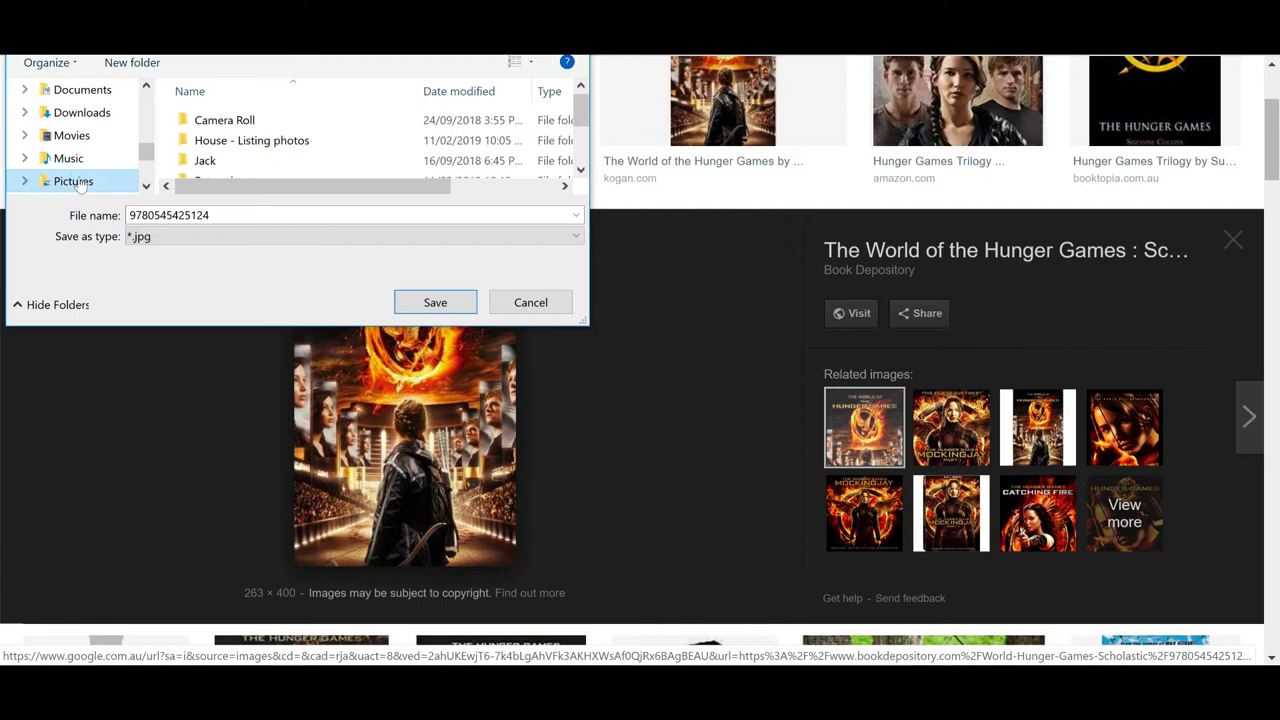
{"action": "scroll", "coordinate": [220, 155], "scroll_direction": "down", "scroll_amount": 2}
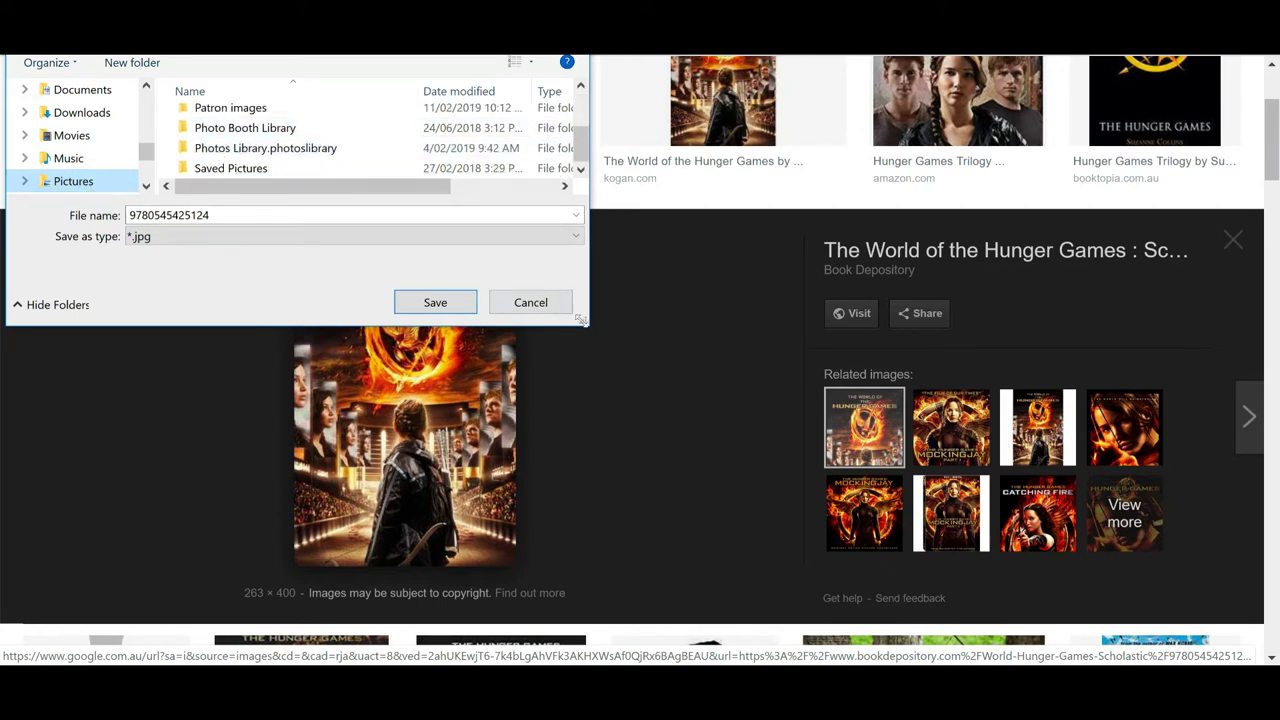
{"action": "left_click_drag", "start_coordinate": [580, 320], "coordinate": [645, 443]}
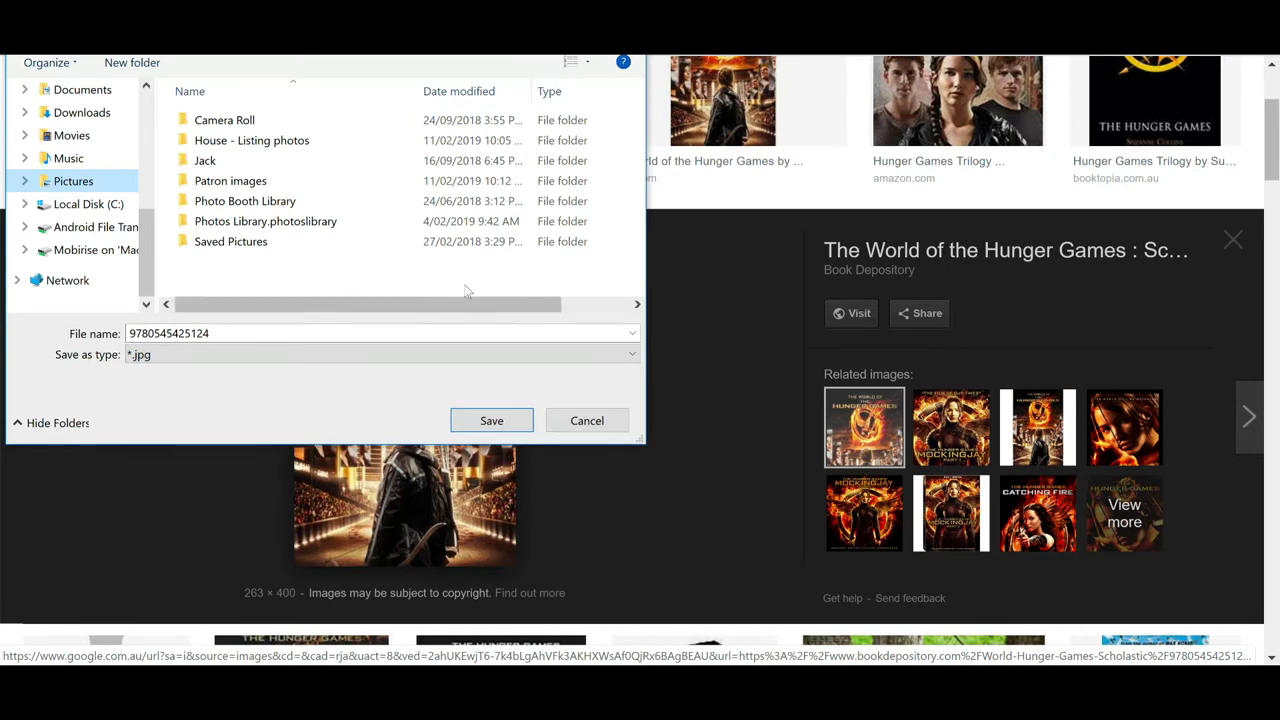
{"action": "left_click", "coordinate": [148, 66]}
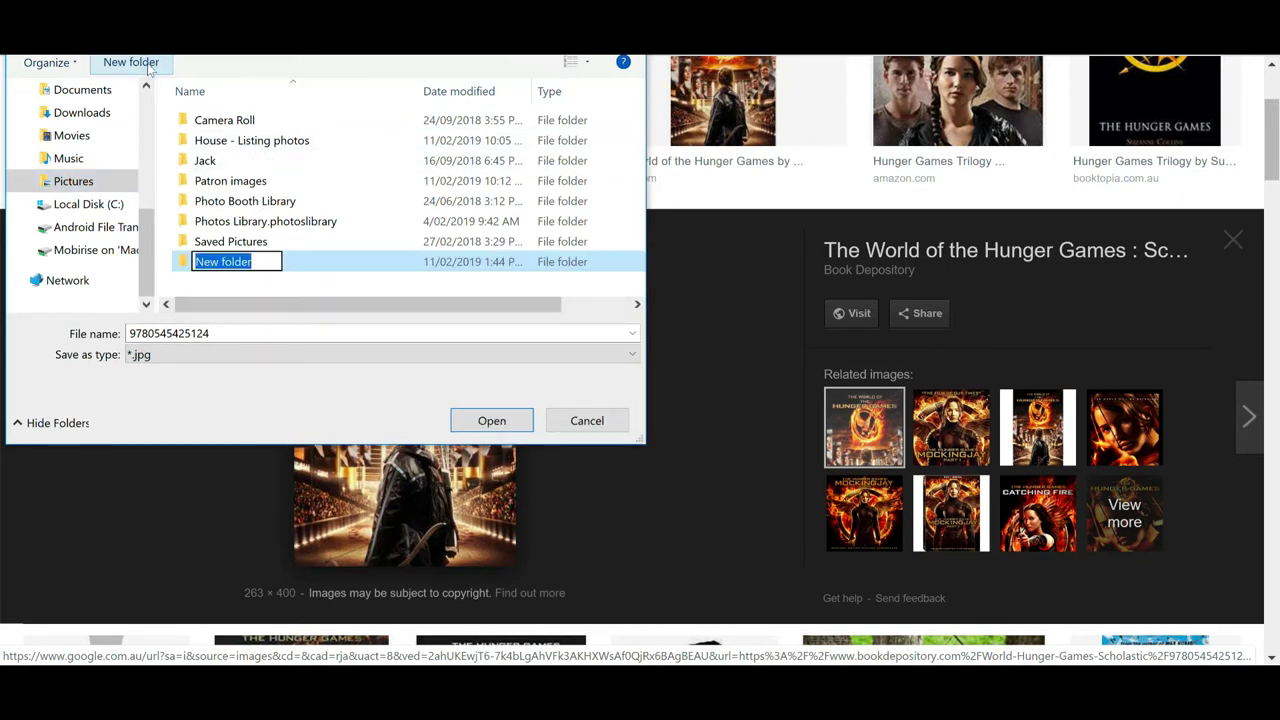
{"action": "type", "text": "Book Cover"}
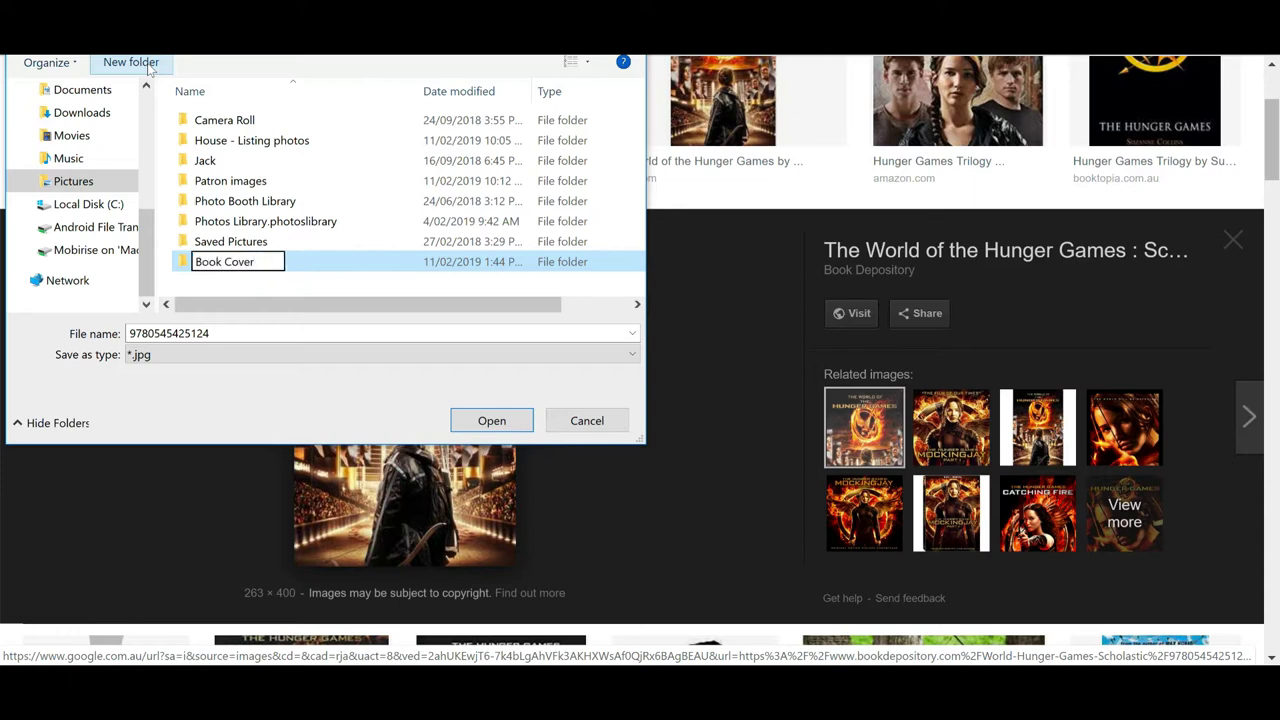
{"action": "type", "text": "s"}
{"action": "key", "text": "Return"}
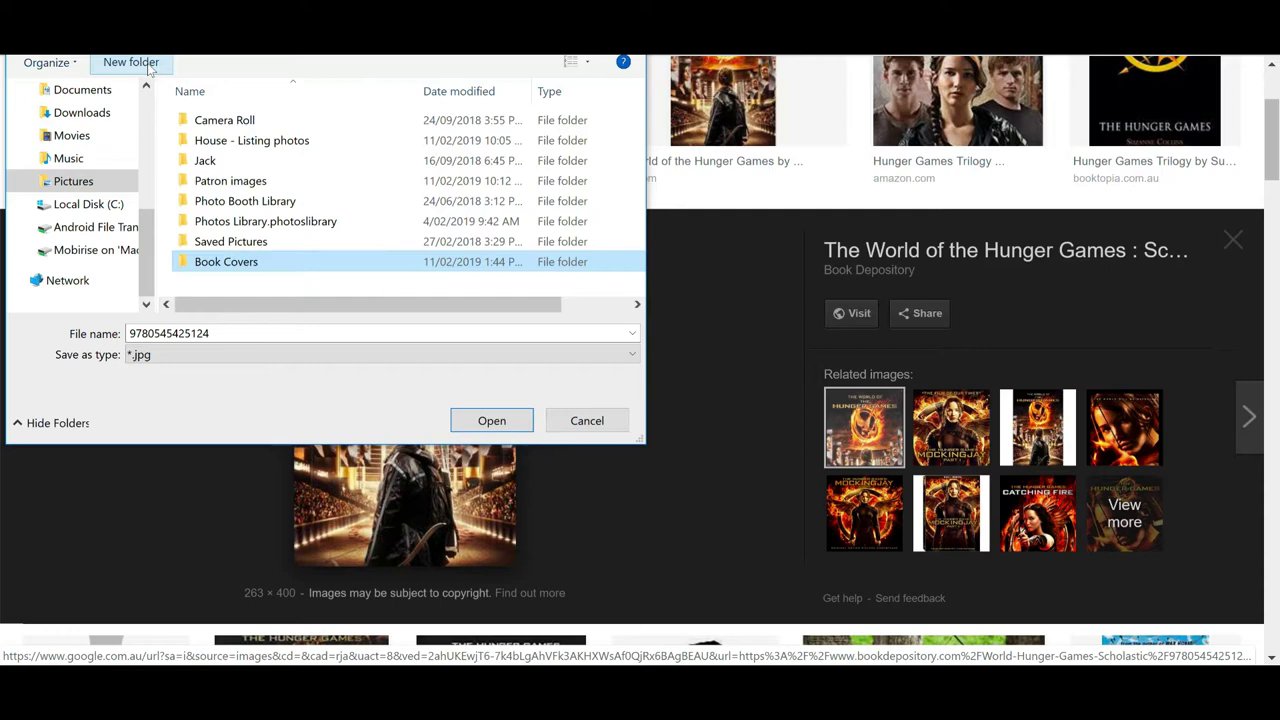
{"action": "double_click", "coordinate": [222, 263]}
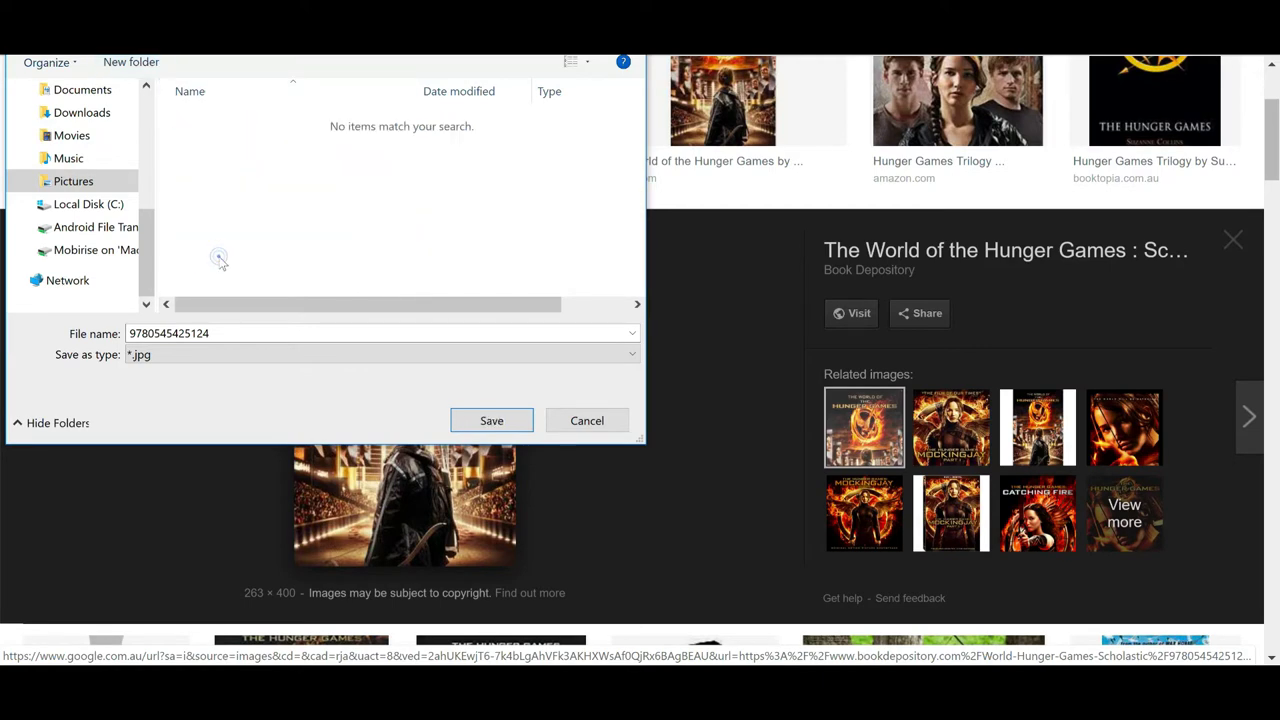
{"action": "left_click", "coordinate": [491, 421]}
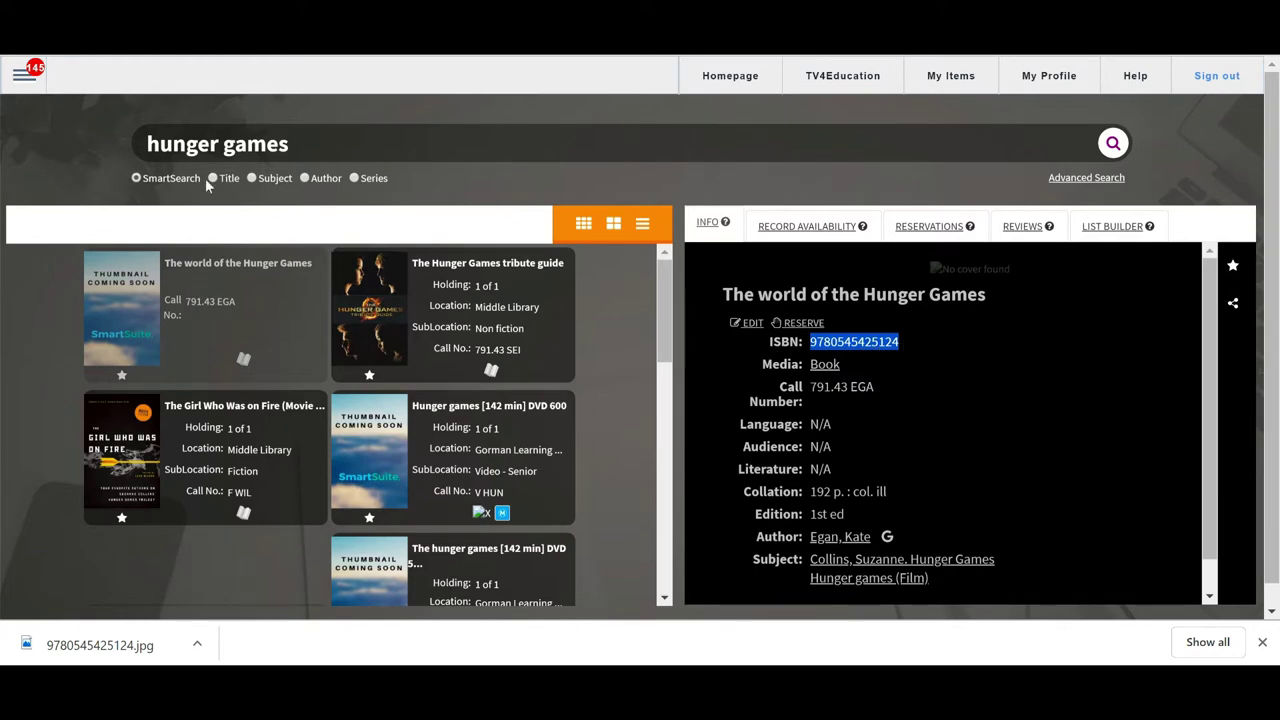
- Go to the SmartSuite file management page and open the Cover folder under SYSTEM FOLDER
{"action": "left_click", "coordinate": [43, 86]}
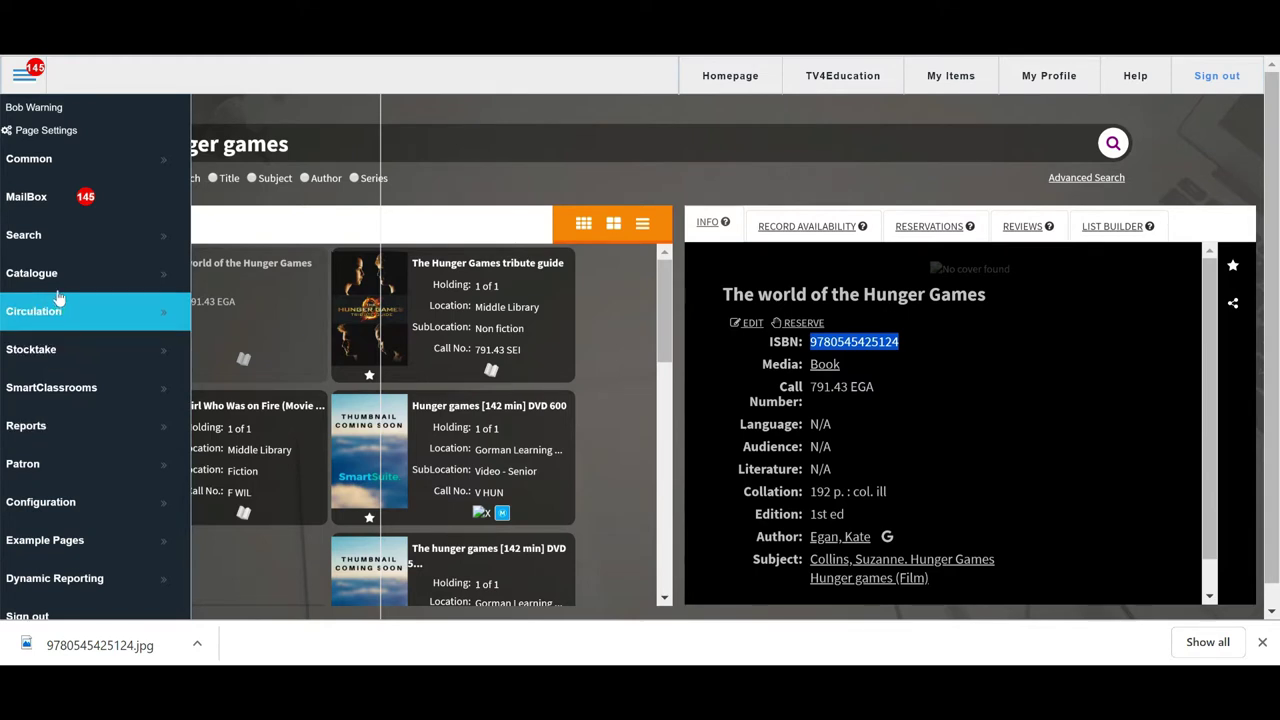
{"action": "left_click", "coordinate": [55, 273]}
{"action": "left_click", "coordinate": [253, 397]}
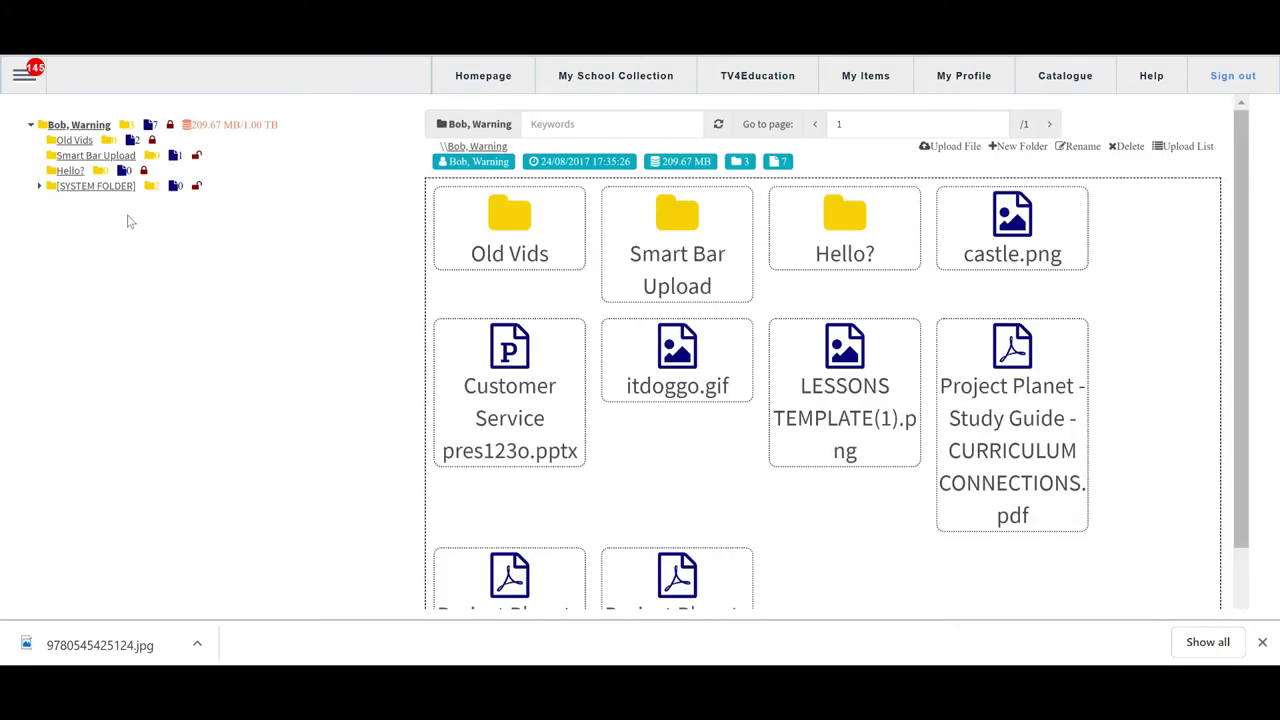
{"action": "left_click", "coordinate": [39, 187]}
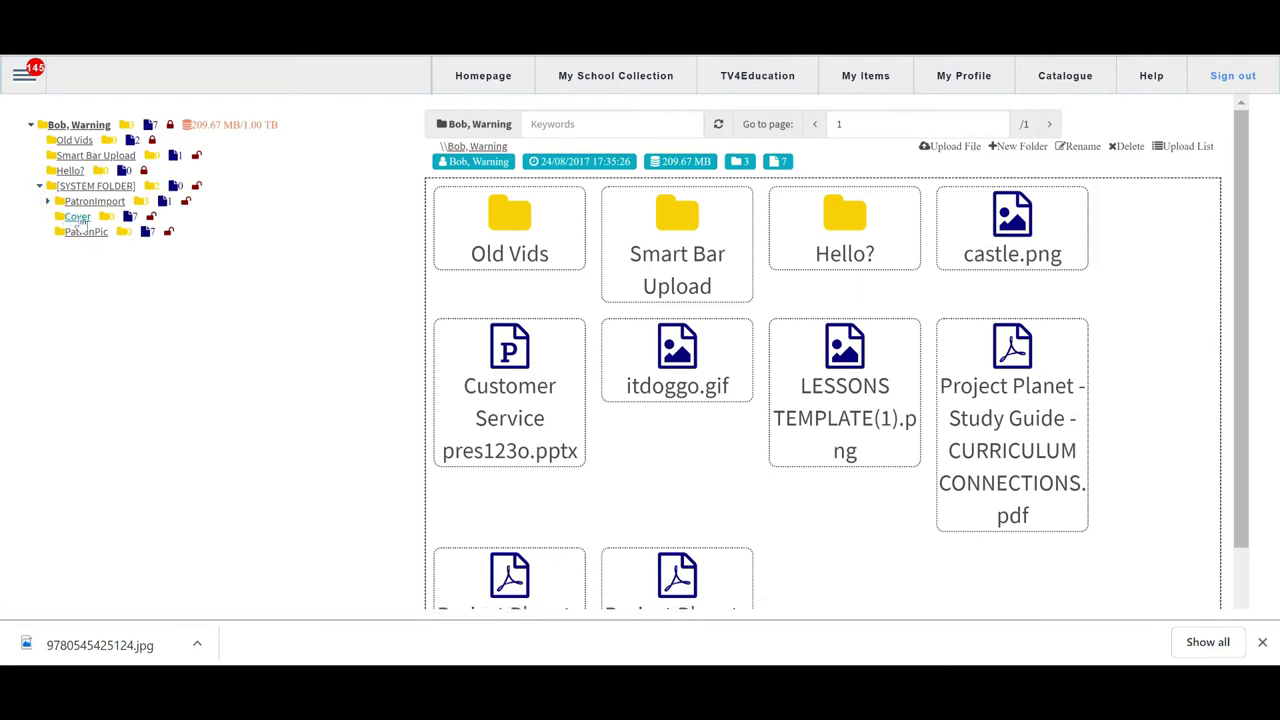
{"action": "left_click", "coordinate": [77, 218]}
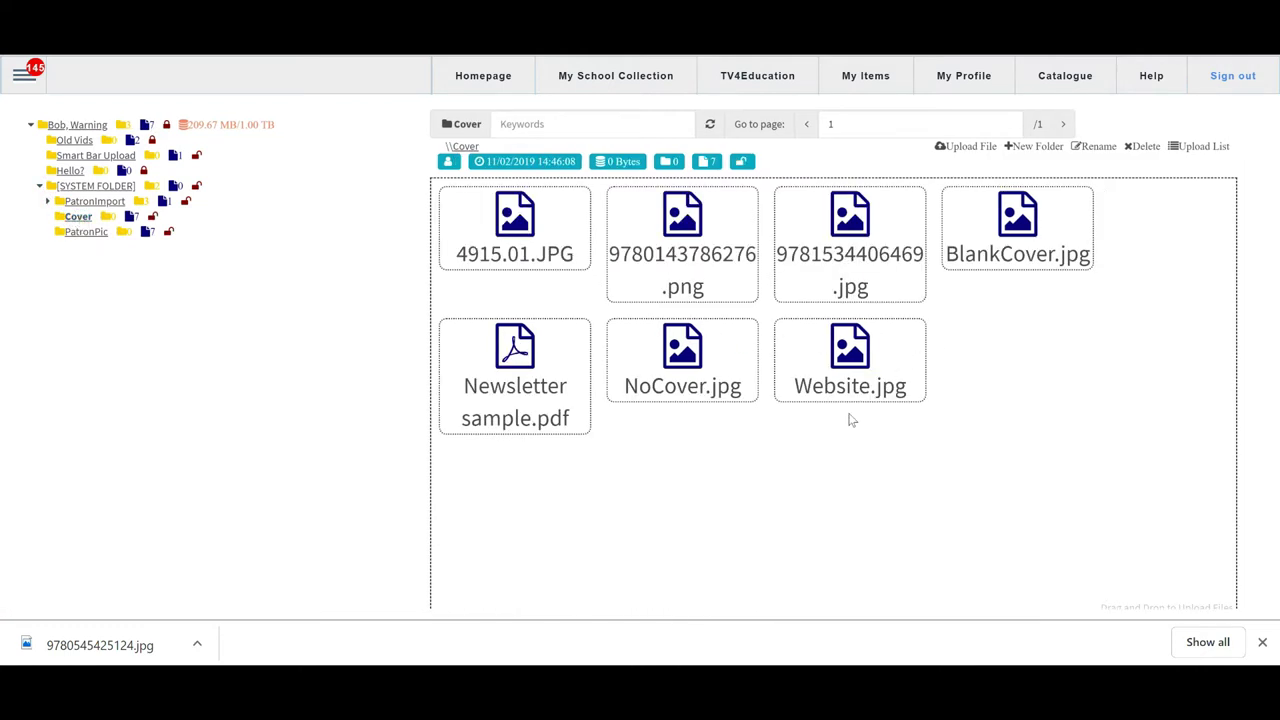
- Switch to File Explorer, open Book Covers in Pictures and upload 9780545425124.jpg to the Cover folder
{"action": "key", "text": "alt+Tab"}
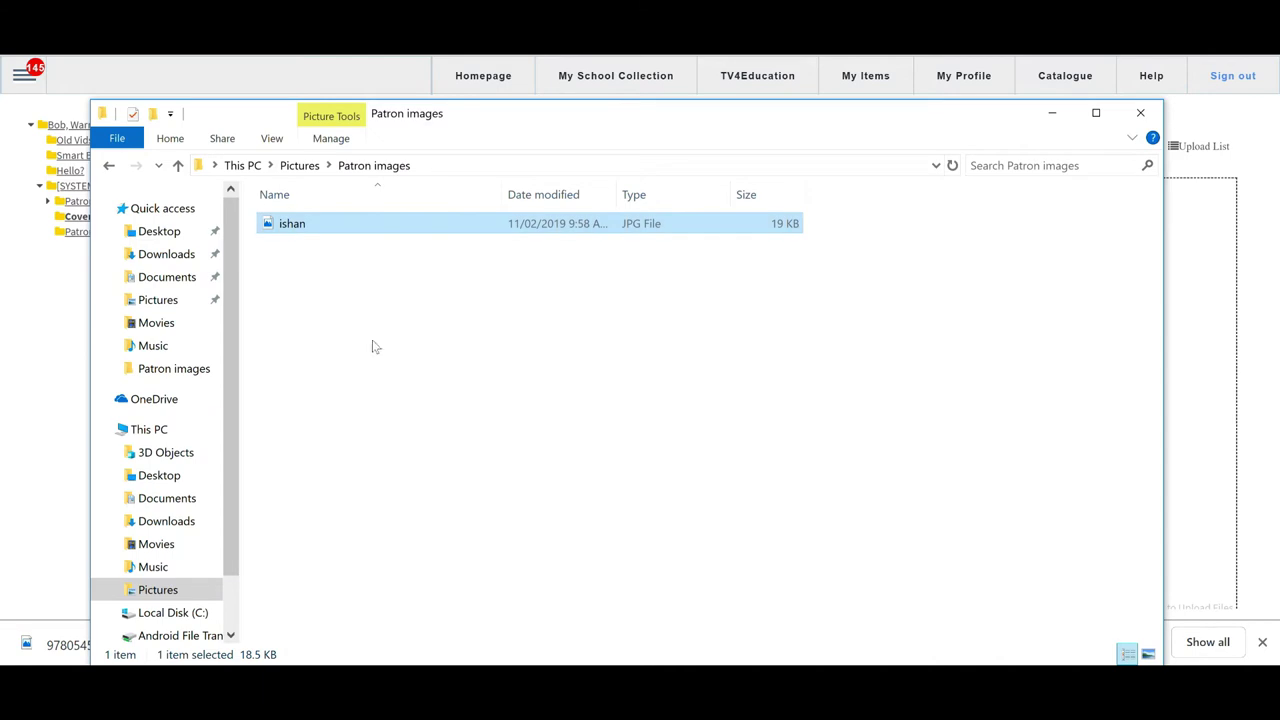
{"action": "left_click", "coordinate": [300, 165]}
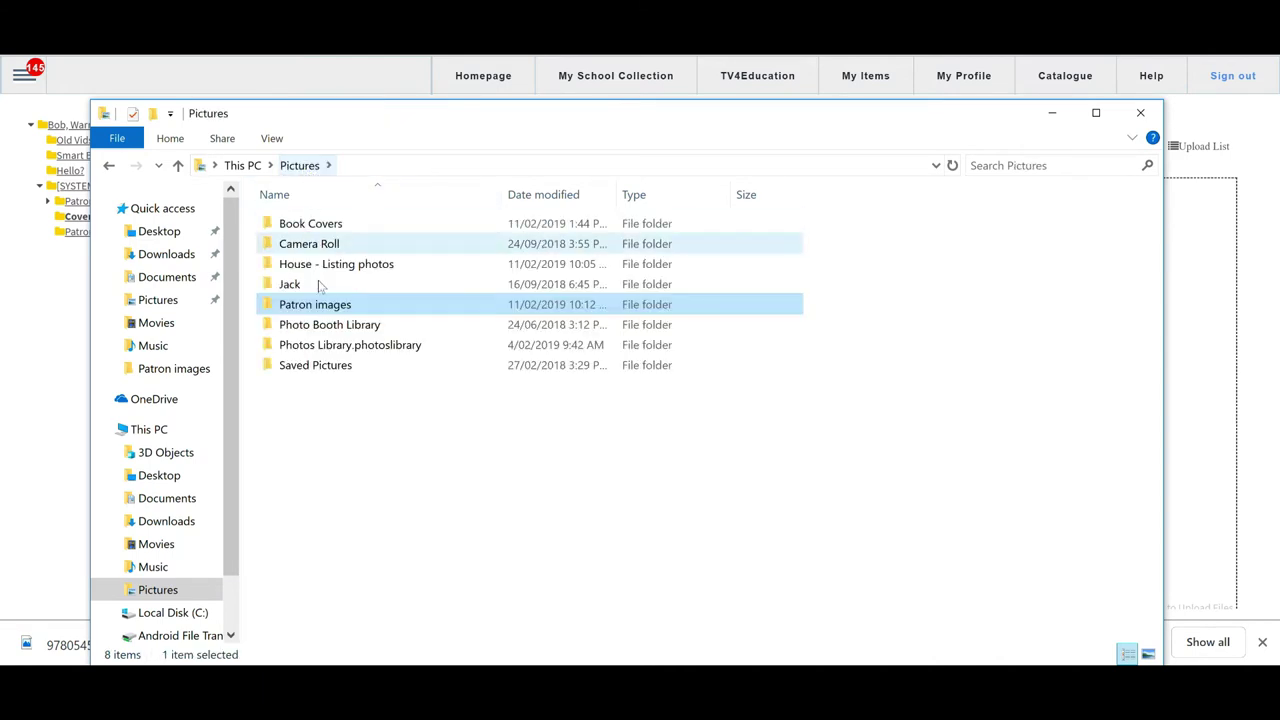
{"action": "left_click", "coordinate": [310, 224]}
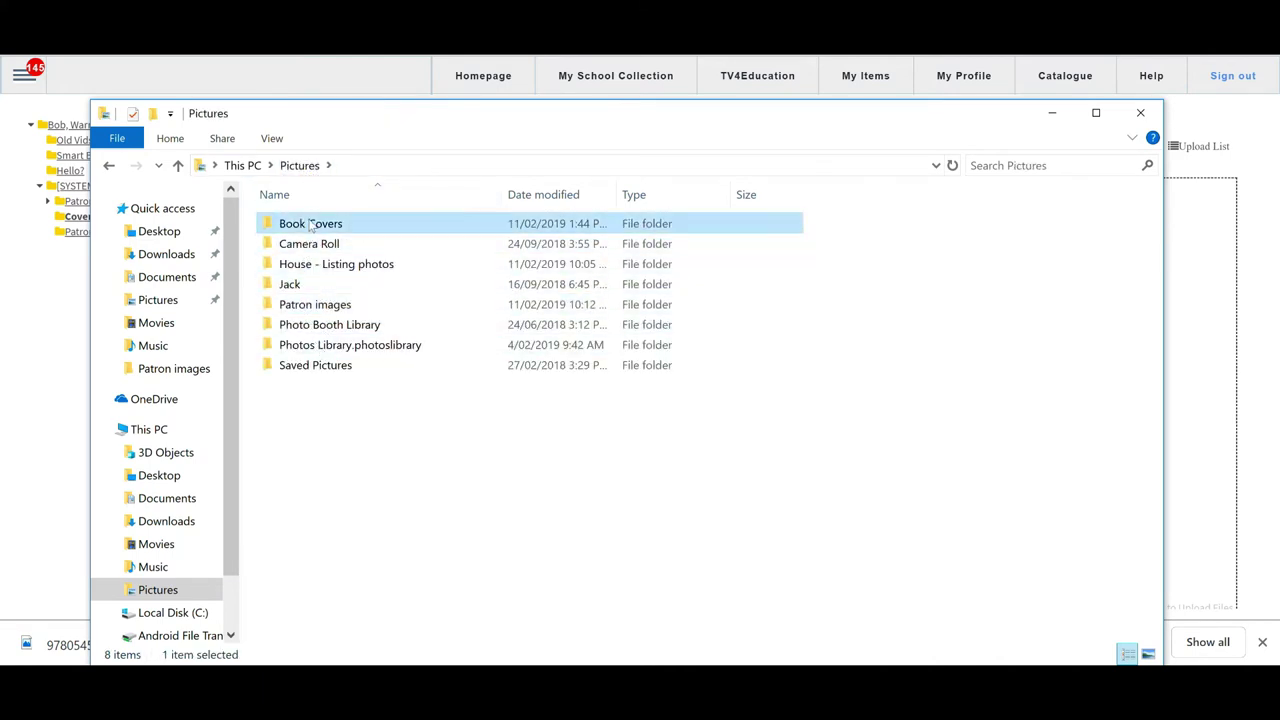
{"action": "double_click", "coordinate": [310, 224]}
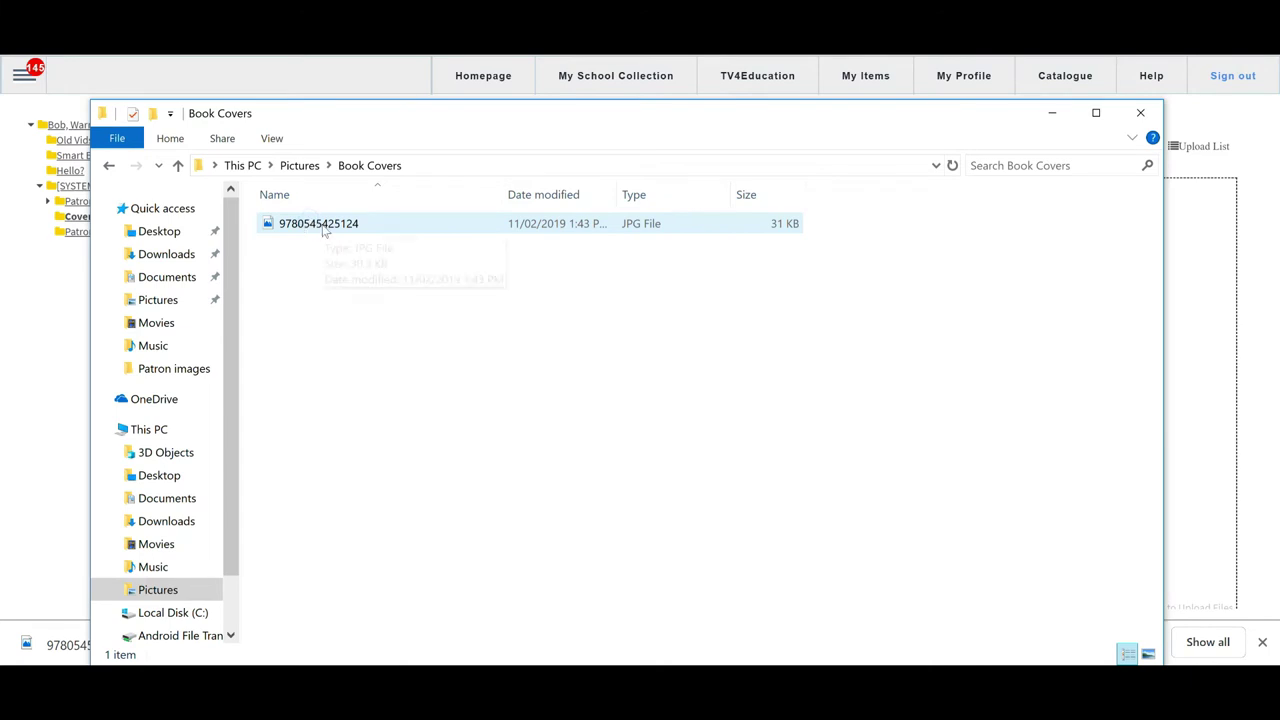
{"action": "left_click_drag", "start_coordinate": [323, 229], "coordinate": [1196, 339]}
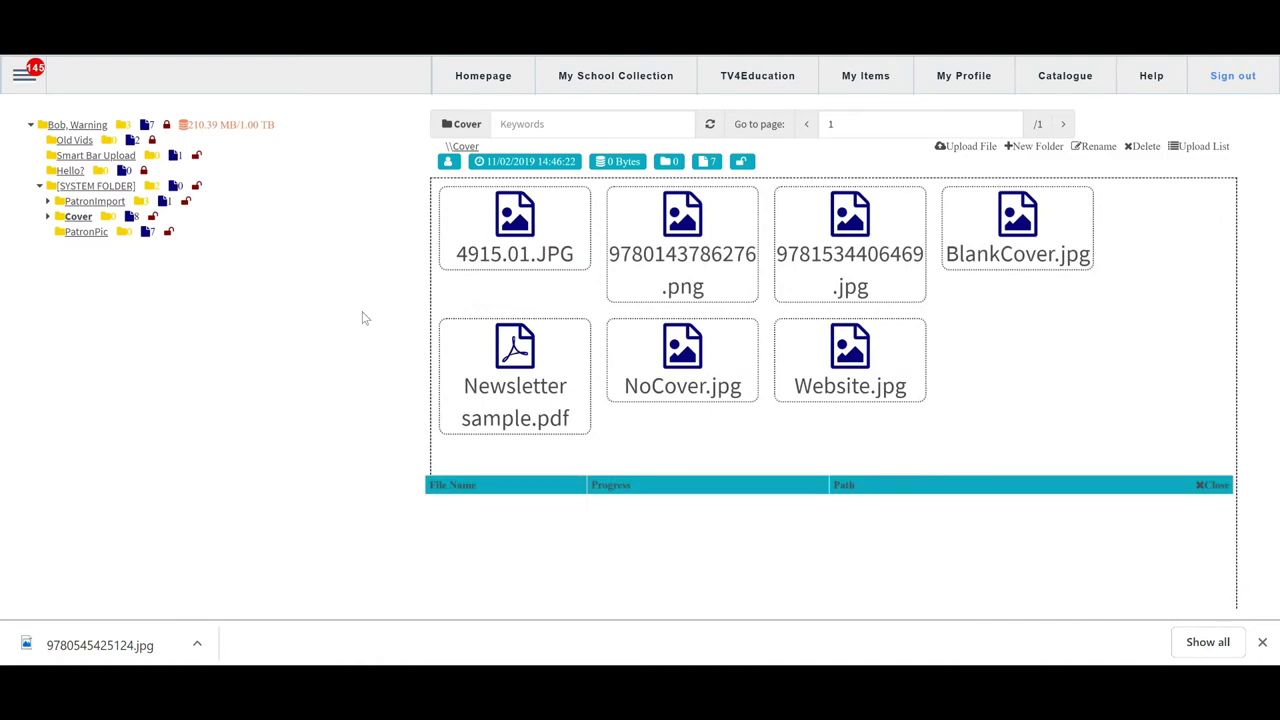
- Reload the root folder, reopen Cover under SYSTEM FOLDER and open the uploaded 9780545425124.jpg
{"action": "right_click", "coordinate": [175, 357]}
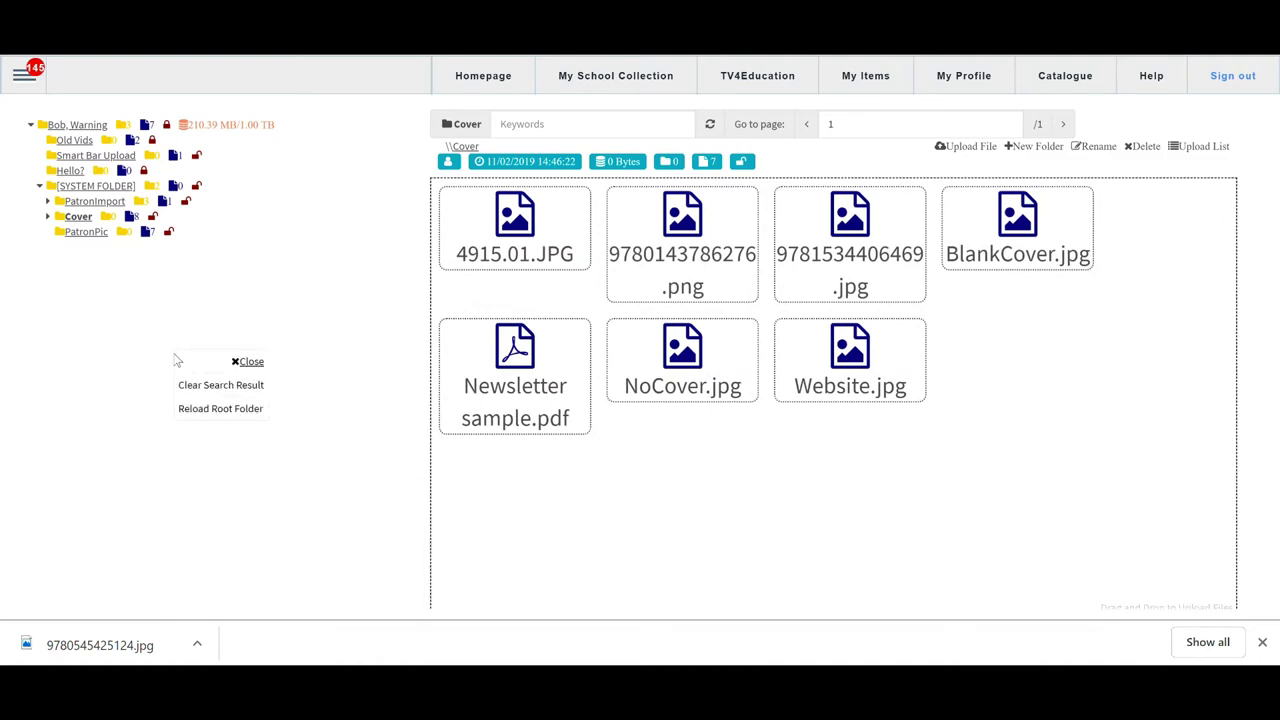
{"action": "left_click", "coordinate": [196, 411]}
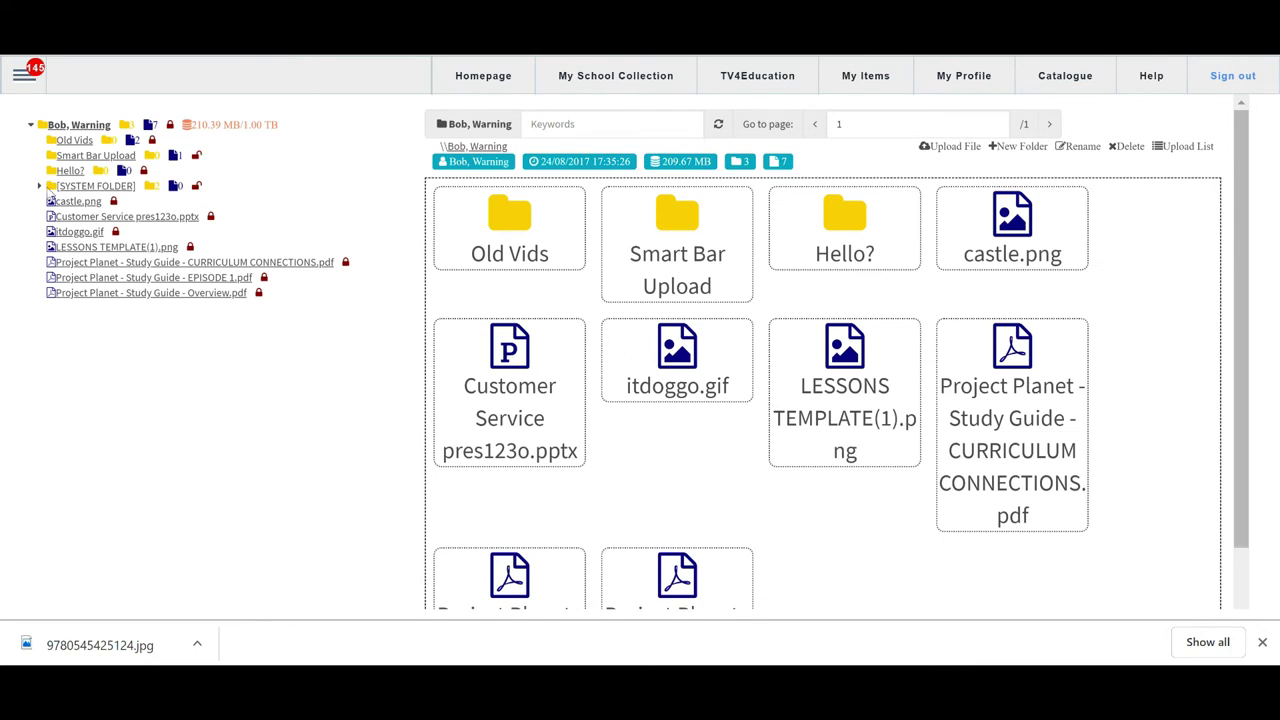
{"action": "left_click", "coordinate": [39, 186]}
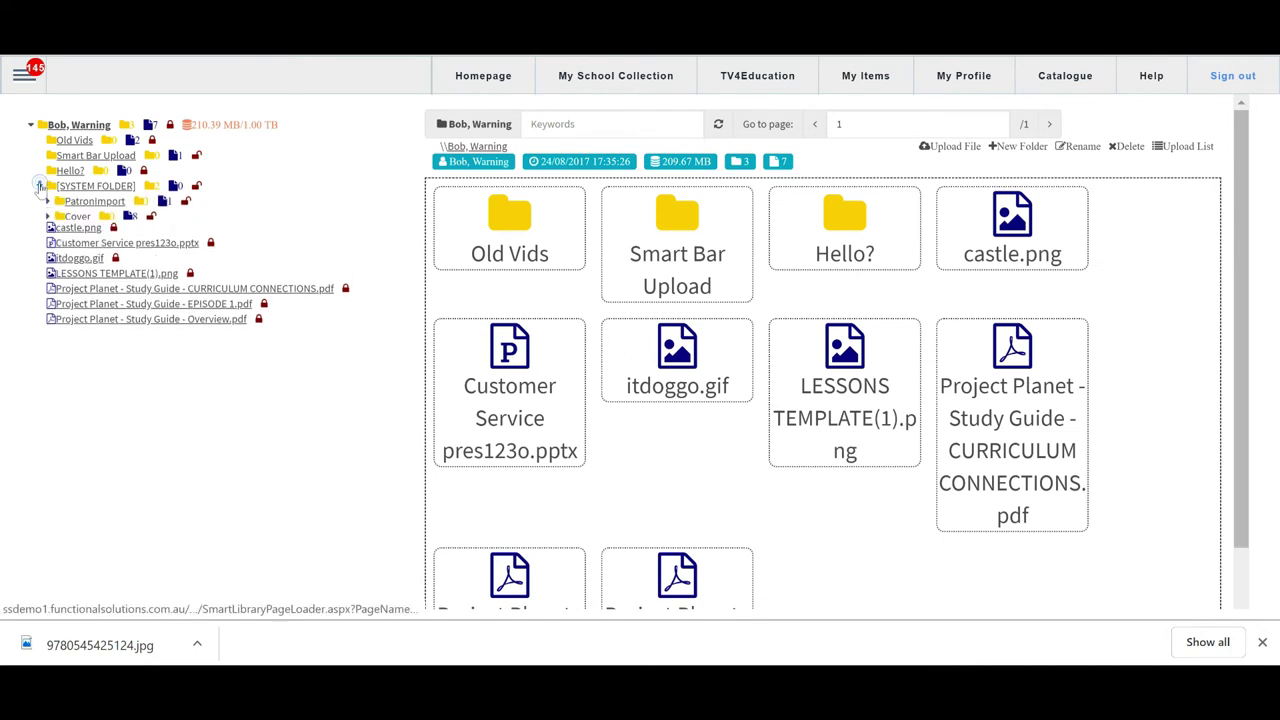
{"action": "left_click", "coordinate": [77, 217]}
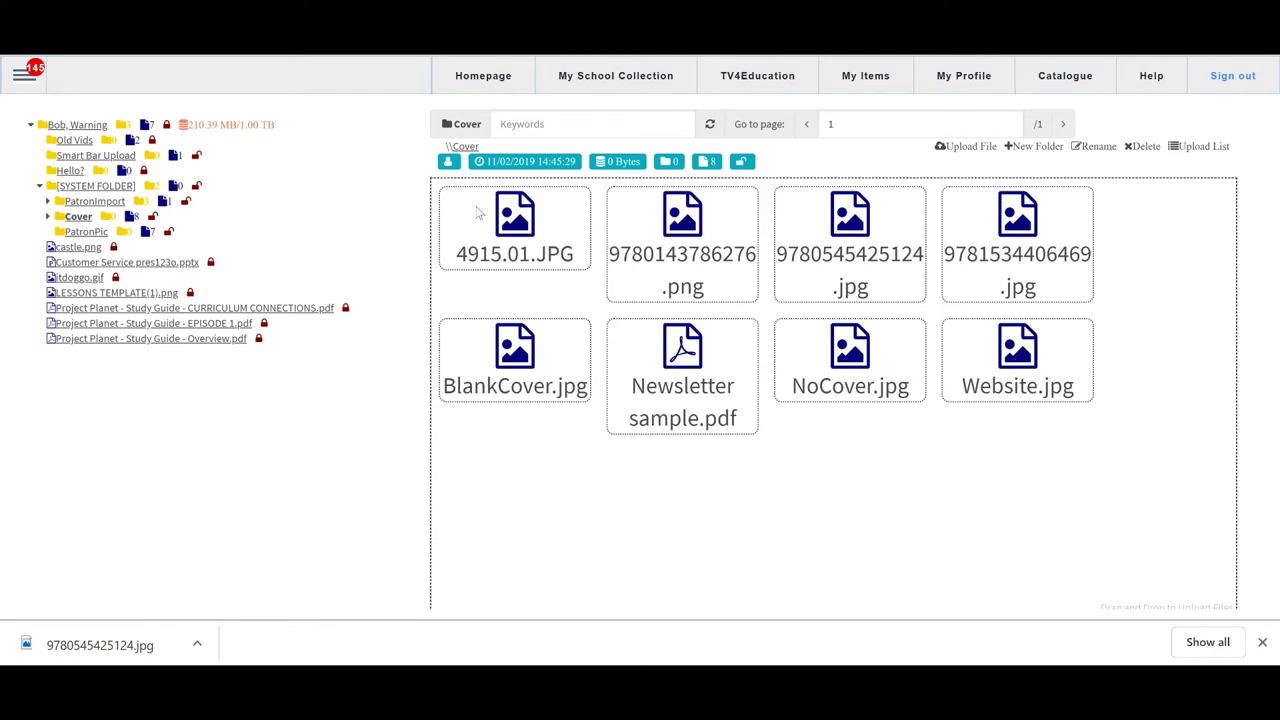
{"action": "double_click", "coordinate": [829, 237]}
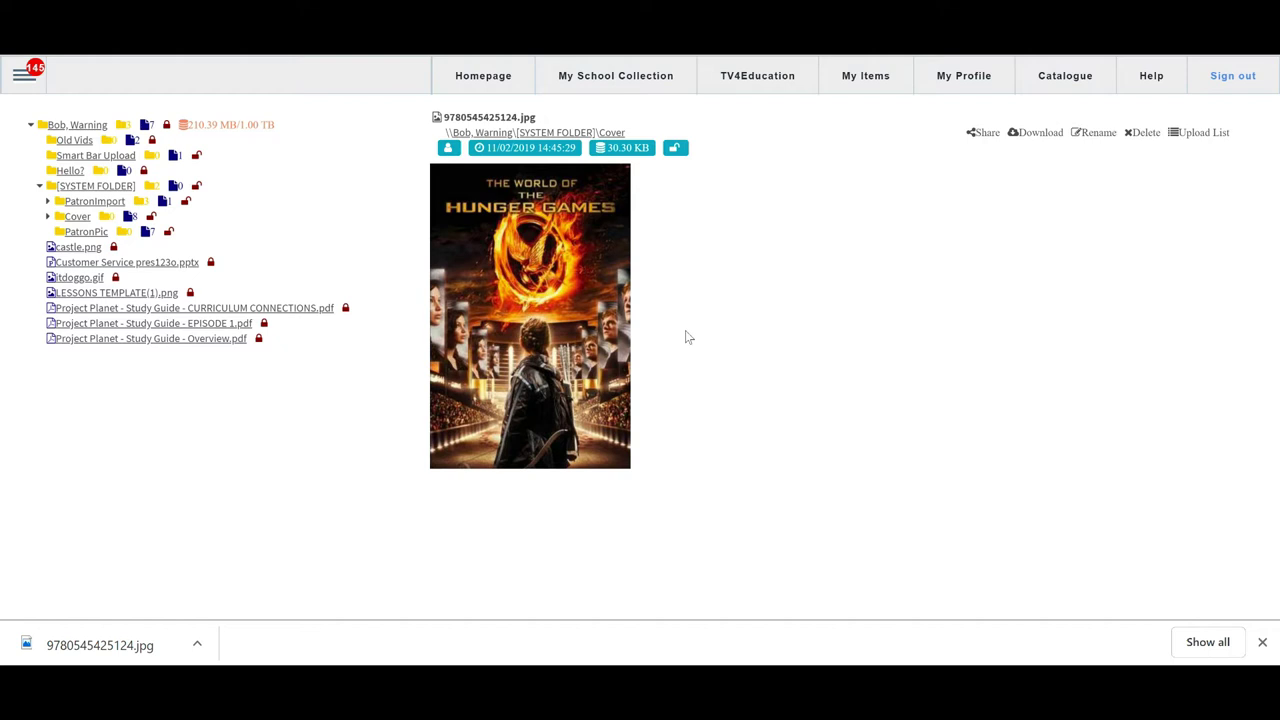
- Go to the School's Collection page and run a SmartSearch for "hunger games" to check the book's cover
{"action": "left_click", "coordinate": [22, 75]}
{"action": "mouse_move", "coordinate": [43, 163]}
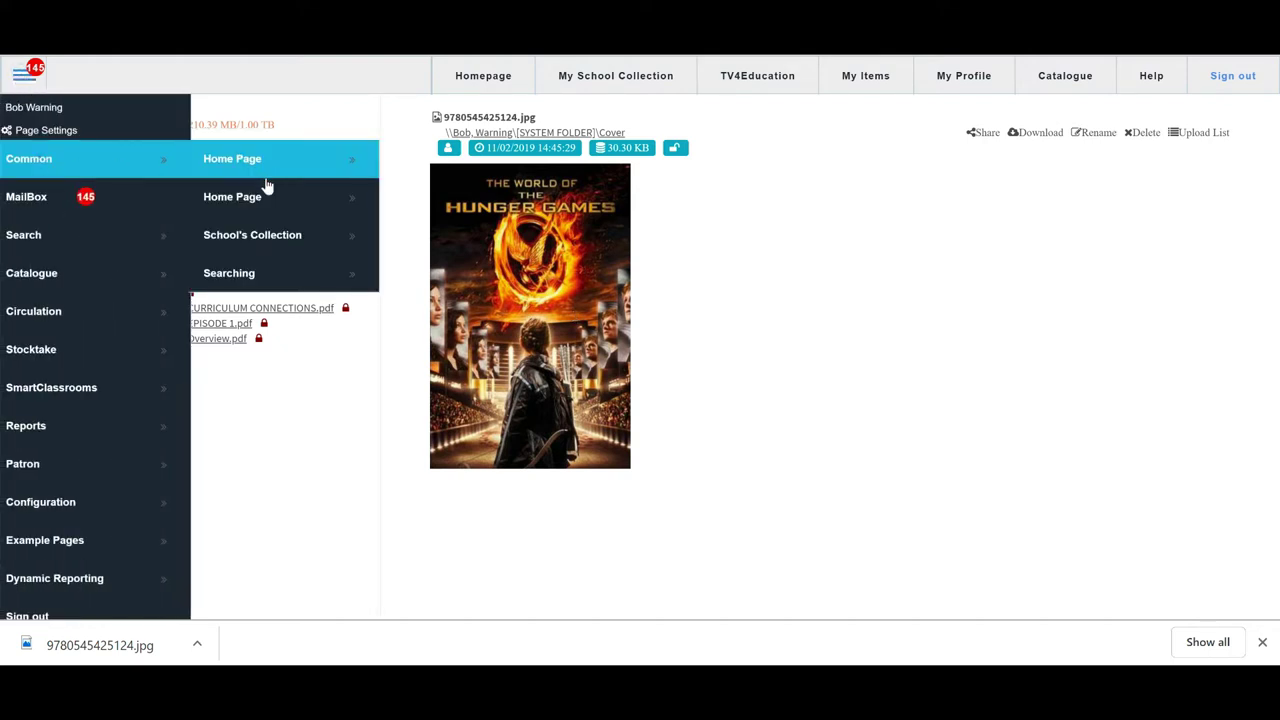
{"action": "left_click", "coordinate": [270, 235]}
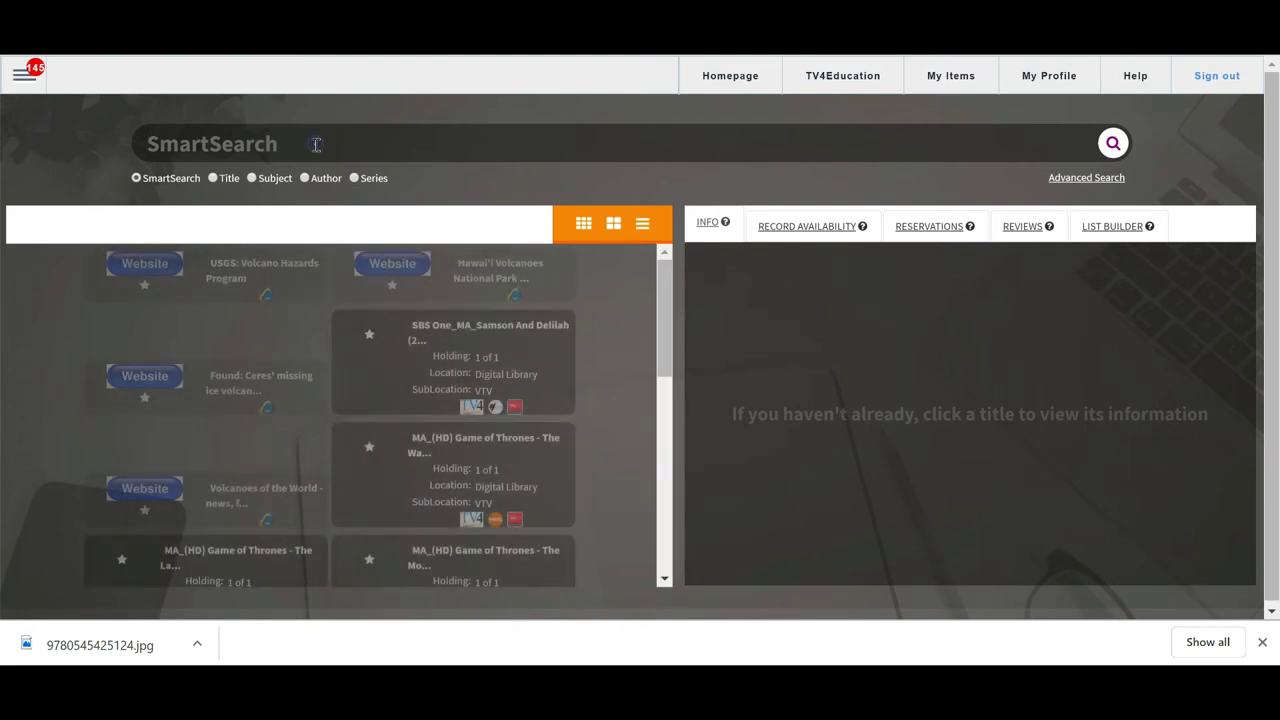
{"action": "type", "text": "hun"}
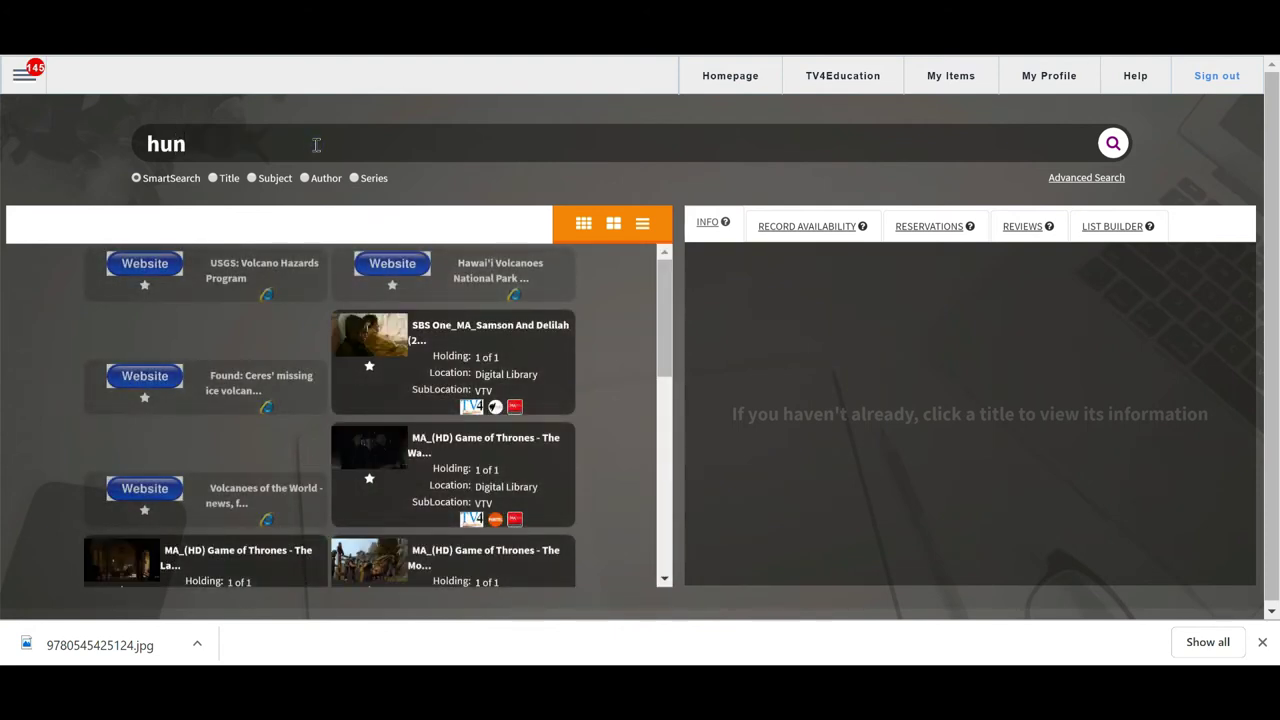
{"action": "type", "text": "ger games"}
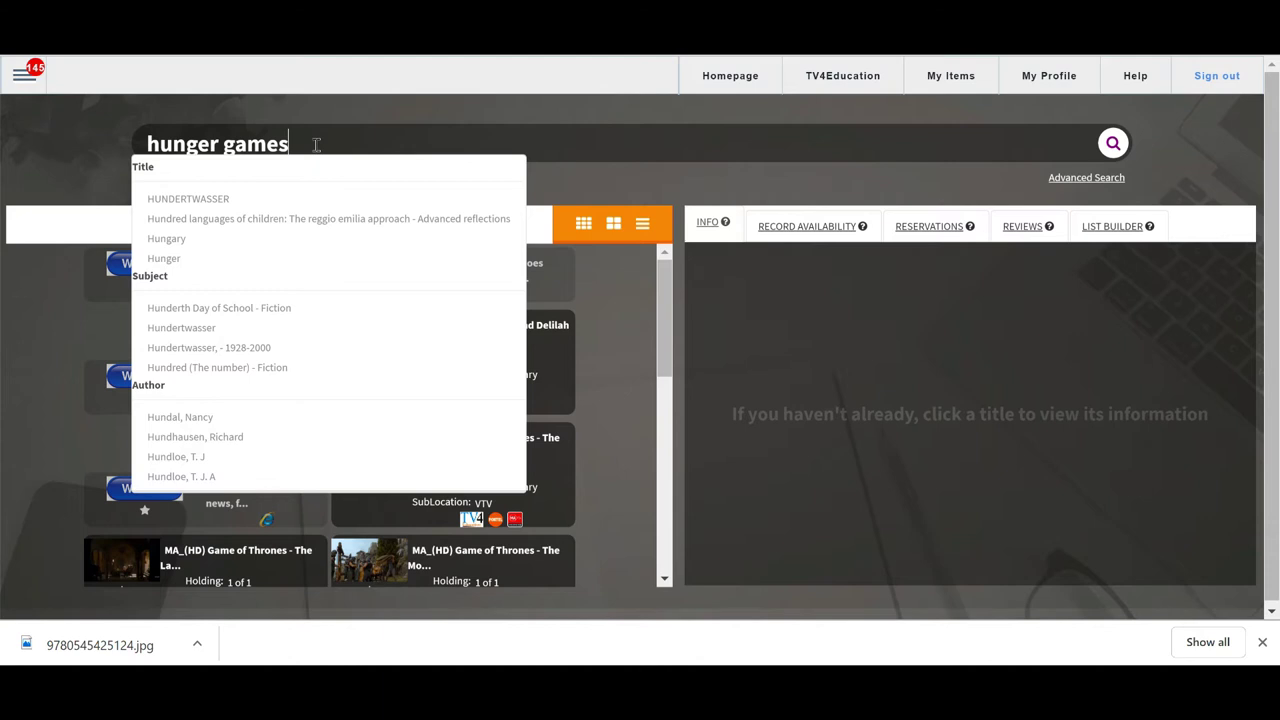
{"action": "key", "text": "Return"}
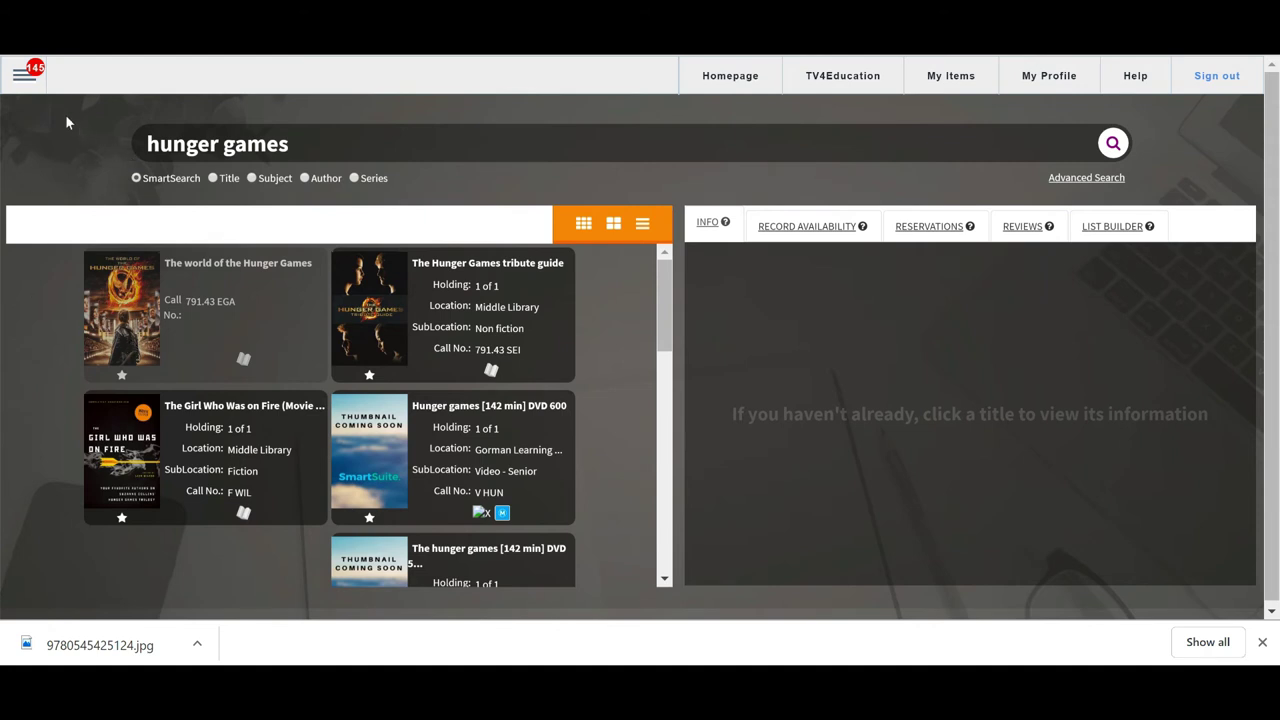
- Go to the MailBox, show the Support Tickets and open a blank form for creating a new ticket
{"action": "left_click", "coordinate": [30, 80]}
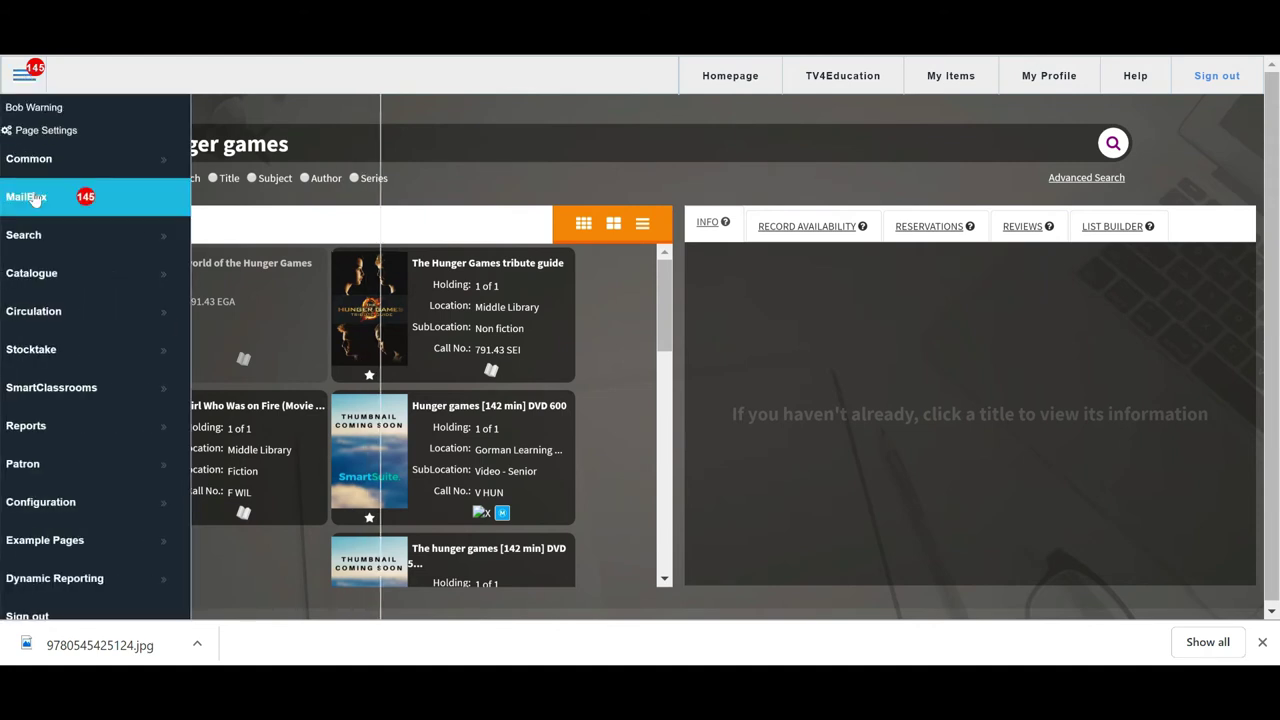
{"action": "left_click", "coordinate": [30, 200]}
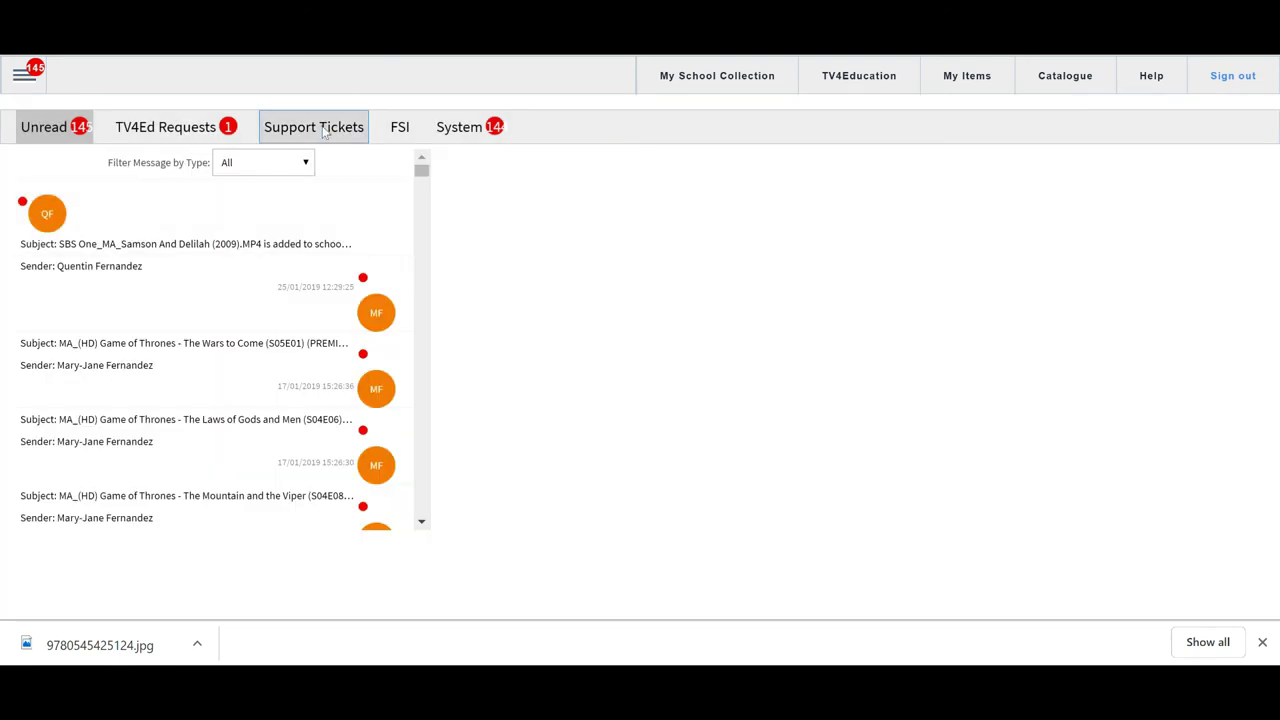
{"action": "left_click", "coordinate": [320, 131]}
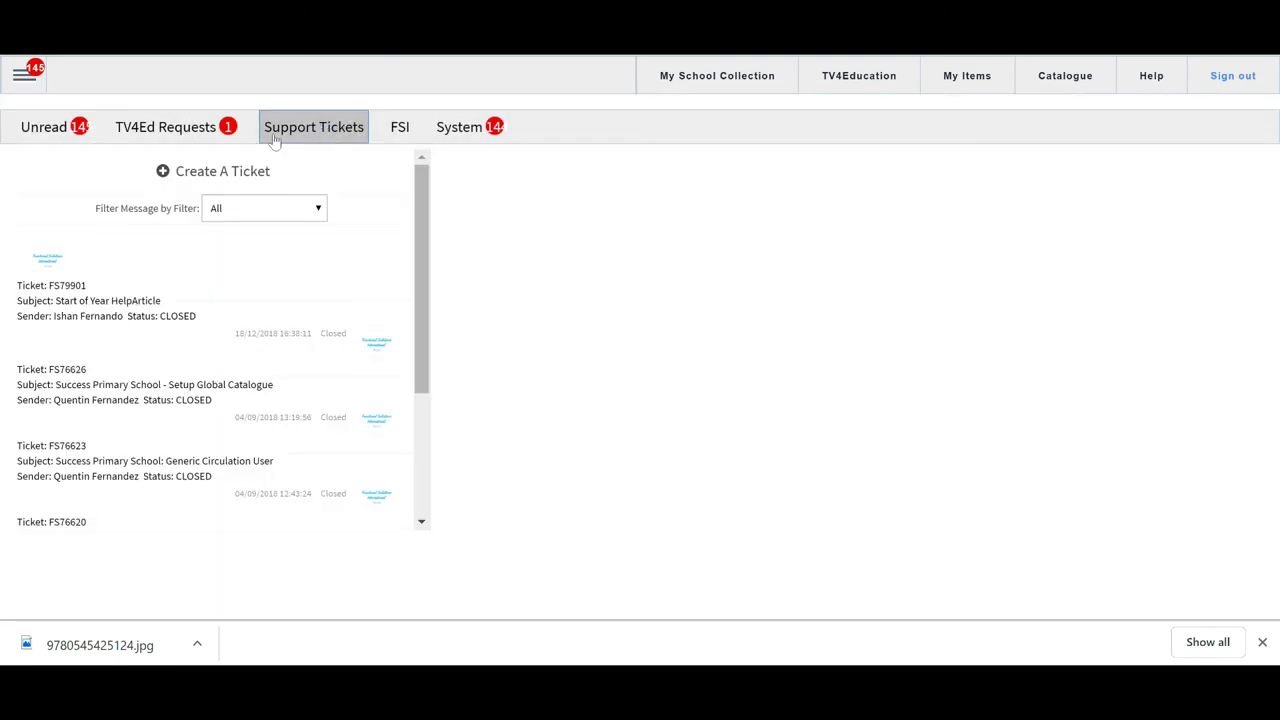
{"action": "left_click", "coordinate": [226, 188]}
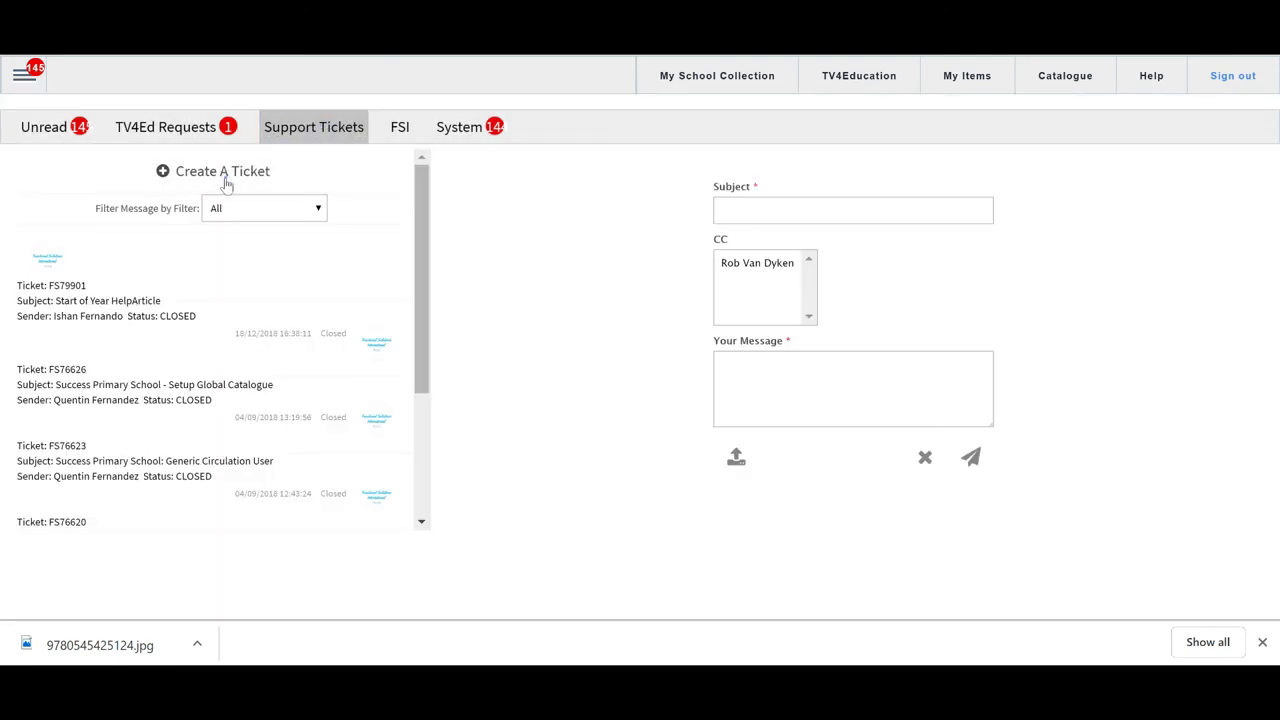